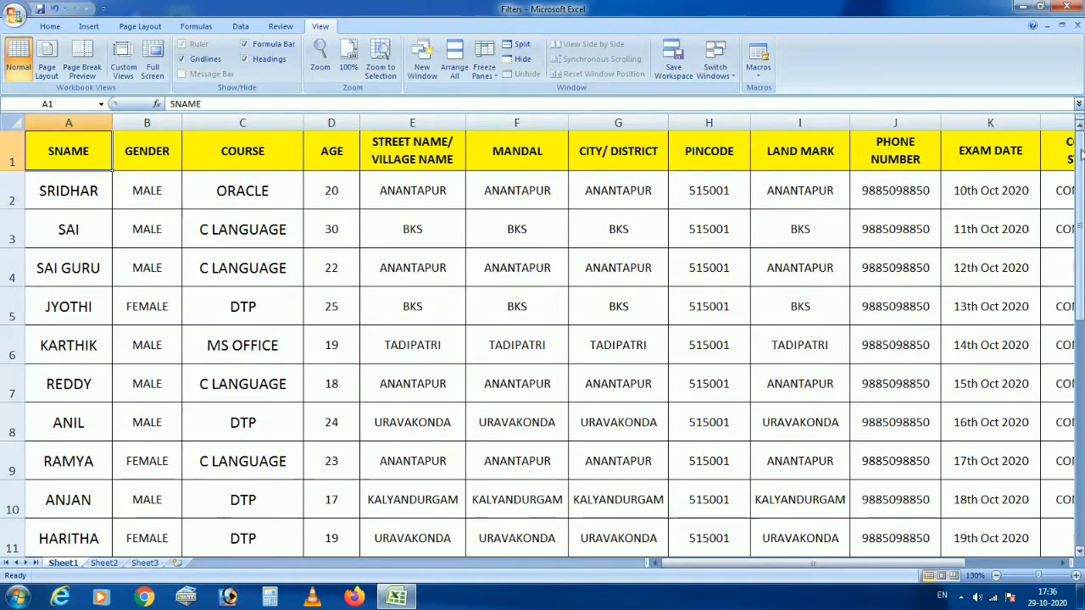
- Review the student records from the first row down to the blank rows below the list and back to the header row
{"action": "left_click_drag", "start_coordinate": [1080, 149], "coordinate": [1076, 127]}
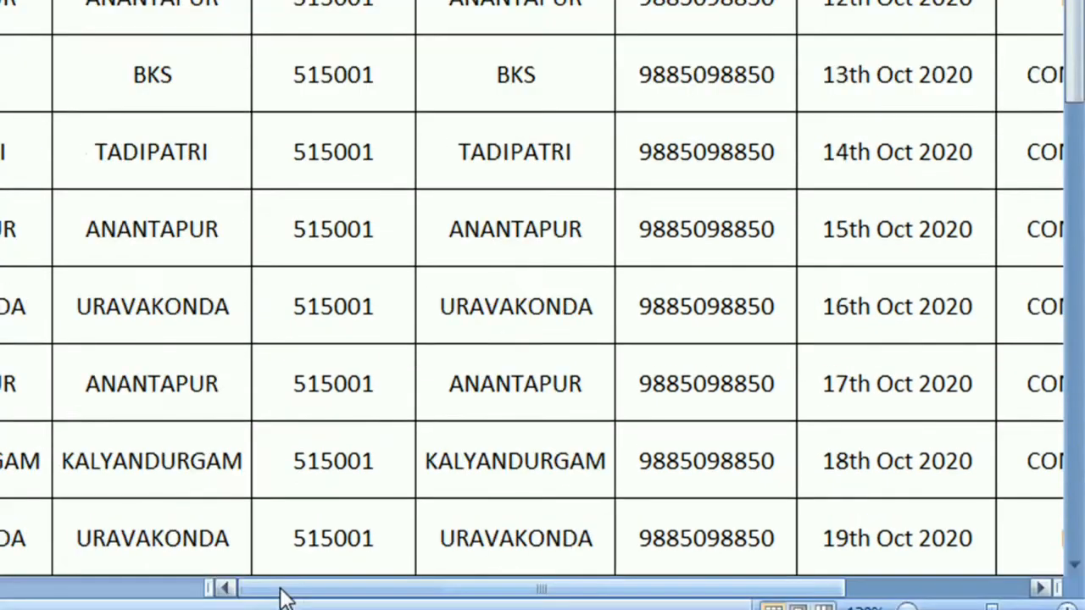
{"action": "left_click_drag", "start_coordinate": [273, 598], "coordinate": [308, 598]}
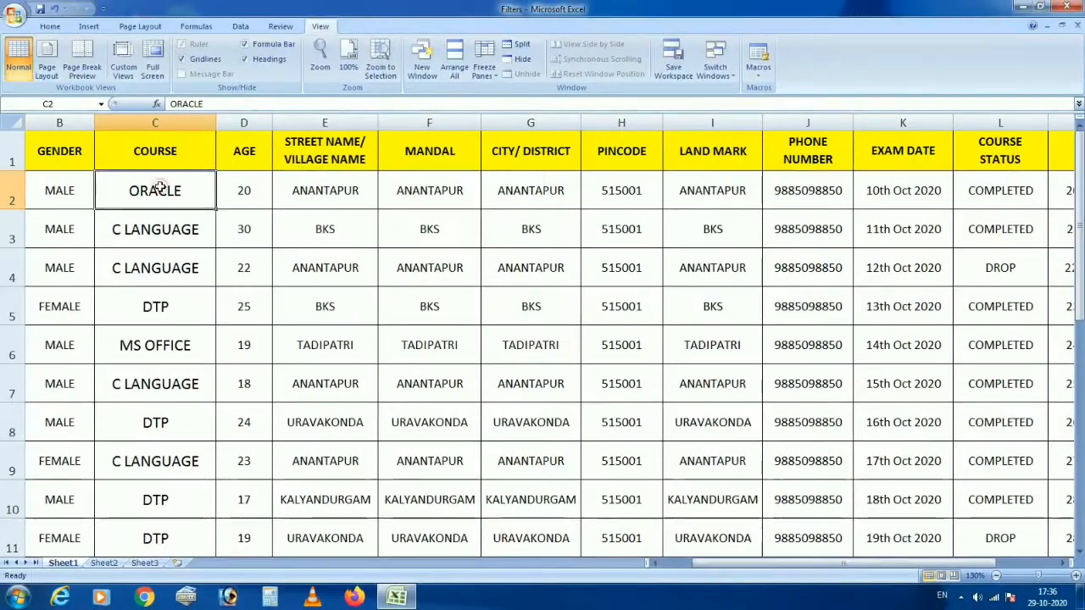
{"action": "key", "text": "Home"}
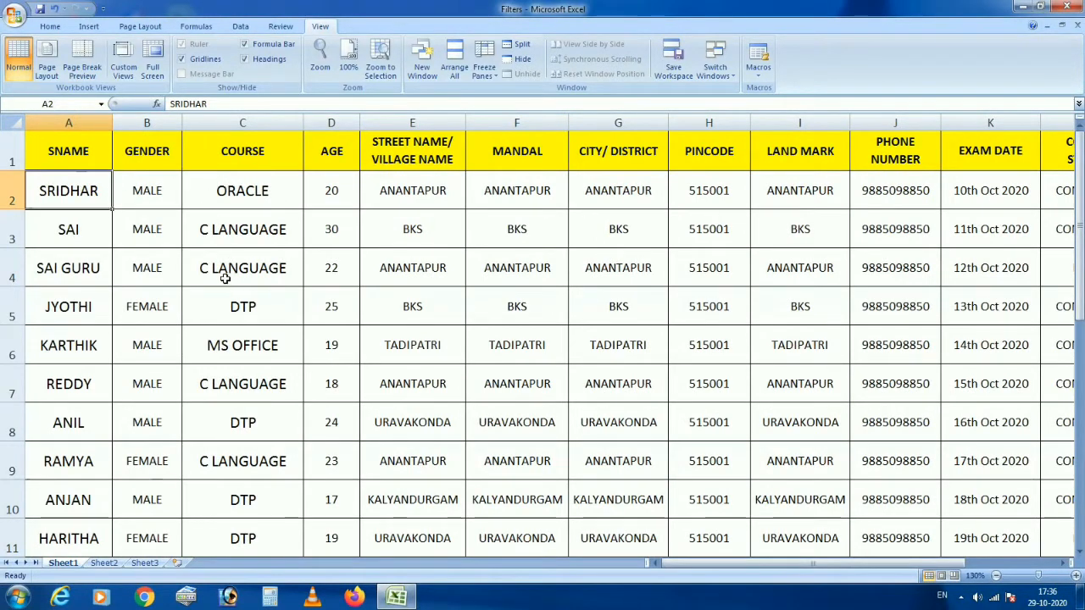
{"action": "key", "text": "Down"}
{"action": "key", "text": "Down"}
{"action": "key", "text": "Down"}
{"action": "key", "text": "Down"}
{"action": "key", "text": "Down"}
{"action": "key", "text": "Down"}
{"action": "key", "text": "Down"}
{"action": "key", "text": "Down"}
{"action": "key", "text": "Down"}
{"action": "key", "text": "Down"}
{"action": "key", "text": "Down"}
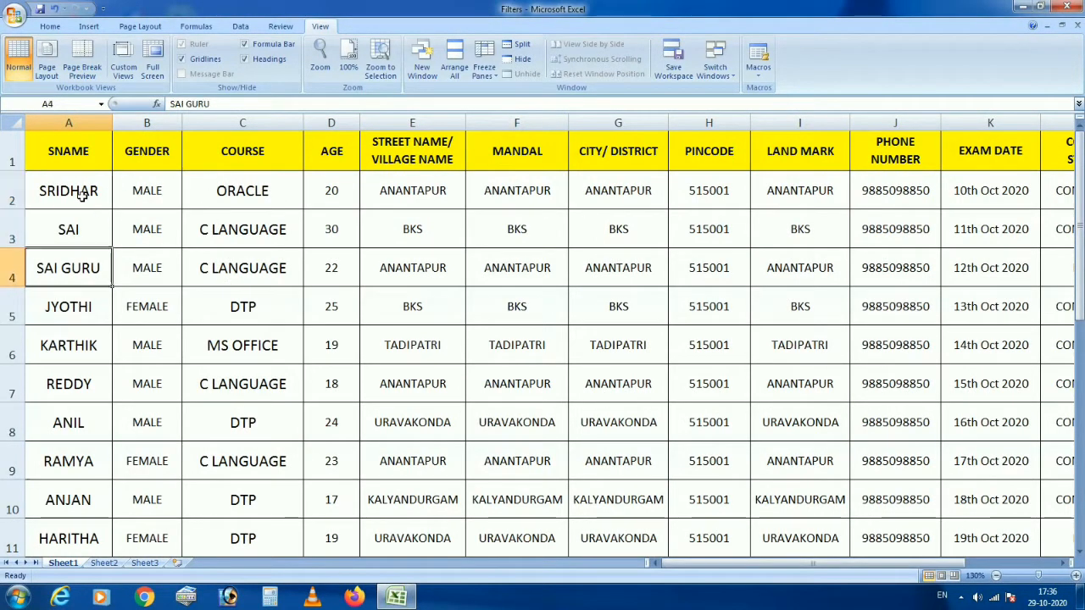
{"action": "key", "text": "Down"}
{"action": "key", "text": "Down"}
{"action": "key", "text": "Down"}
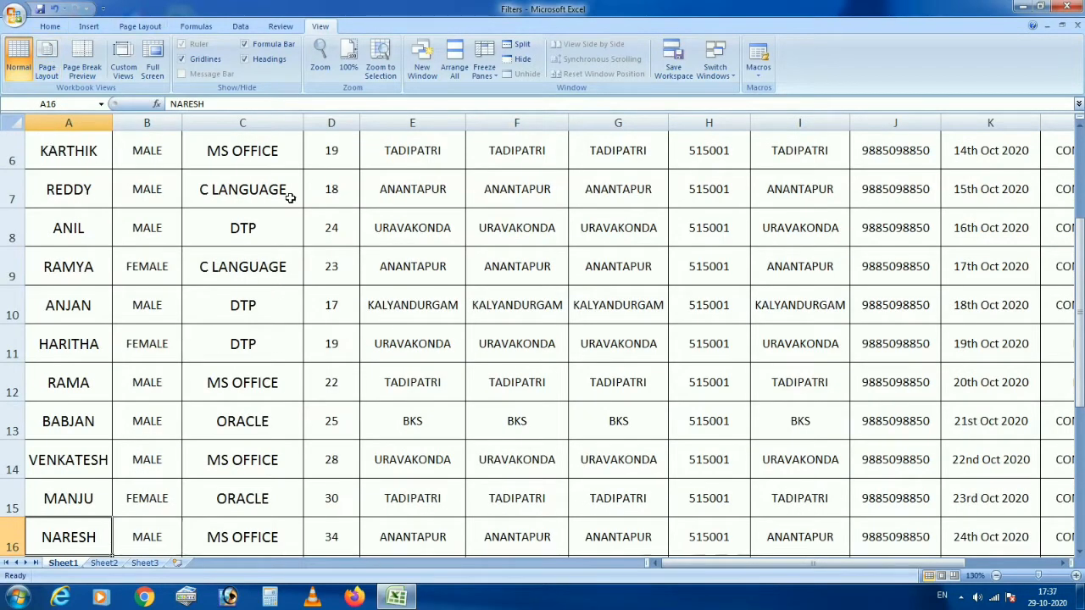
{"action": "key", "text": "Down"}
{"action": "key", "text": "Down"}
{"action": "key", "text": "Down"}
{"action": "key", "text": "Down"}
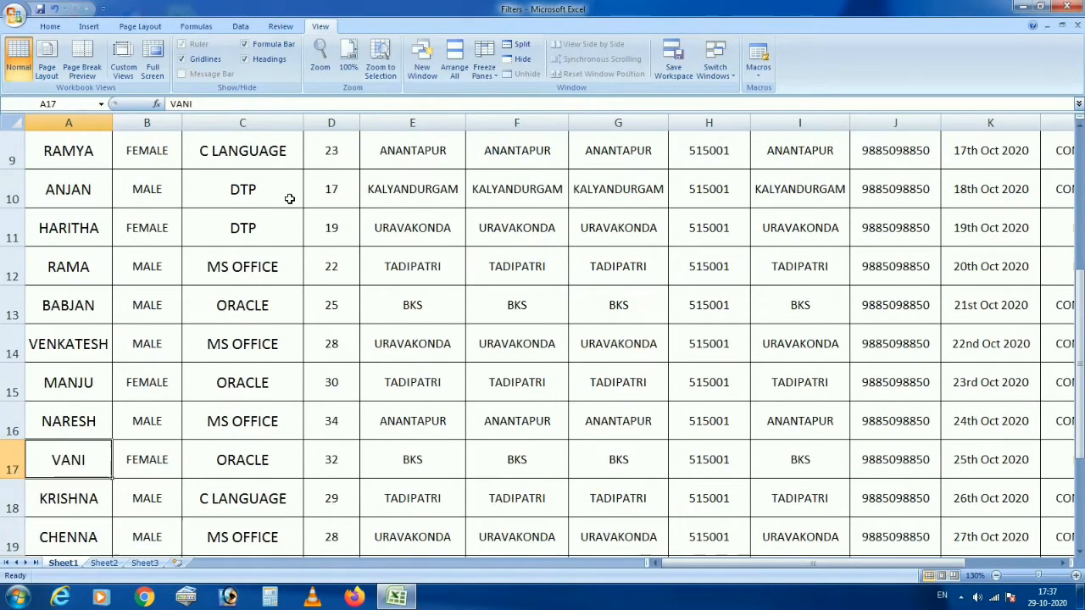
{"action": "key", "text": "Down"}
{"action": "key", "text": "Down"}
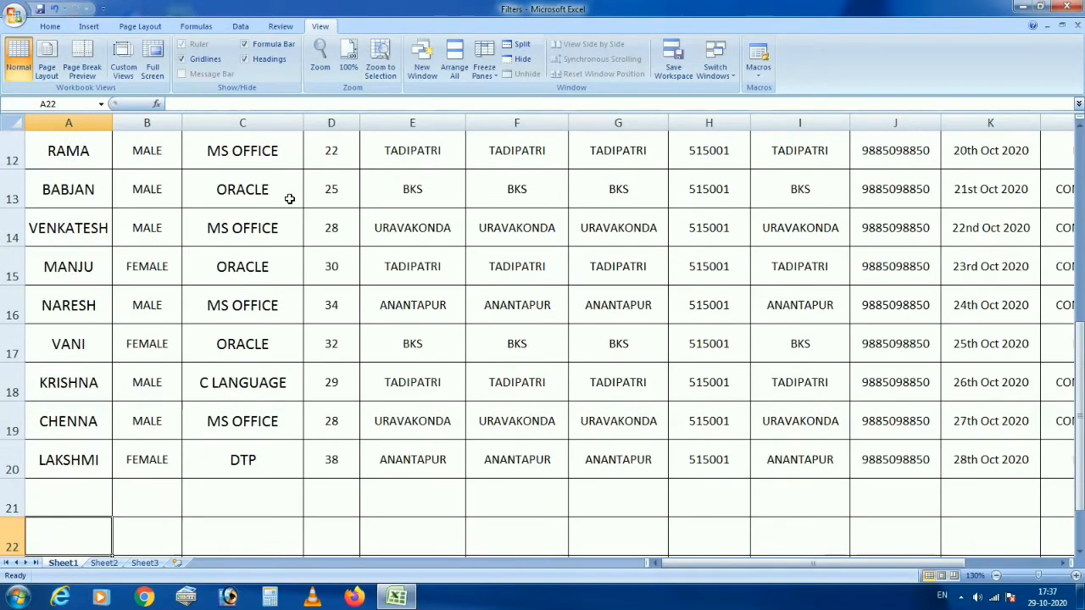
{"action": "key", "text": "Up"}
{"action": "key", "text": "Up"}
{"action": "key", "text": "Up"}
{"action": "key", "text": "Up"}
{"action": "key", "text": "Up"}
{"action": "key", "text": "Up"}
{"action": "key", "text": "Up"}
{"action": "key", "text": "Up"}
{"action": "key", "text": "Up"}
{"action": "key", "text": "Up"}
{"action": "key", "text": "Up"}
{"action": "key", "text": "Up"}
{"action": "key", "text": "Up"}
{"action": "key", "text": "Up"}
{"action": "key", "text": "Up"}
{"action": "key", "text": "Up"}
{"action": "key", "text": "Up"}
{"action": "key", "text": "Up"}
{"action": "key", "text": "Up"}
{"action": "key", "text": "Up"}
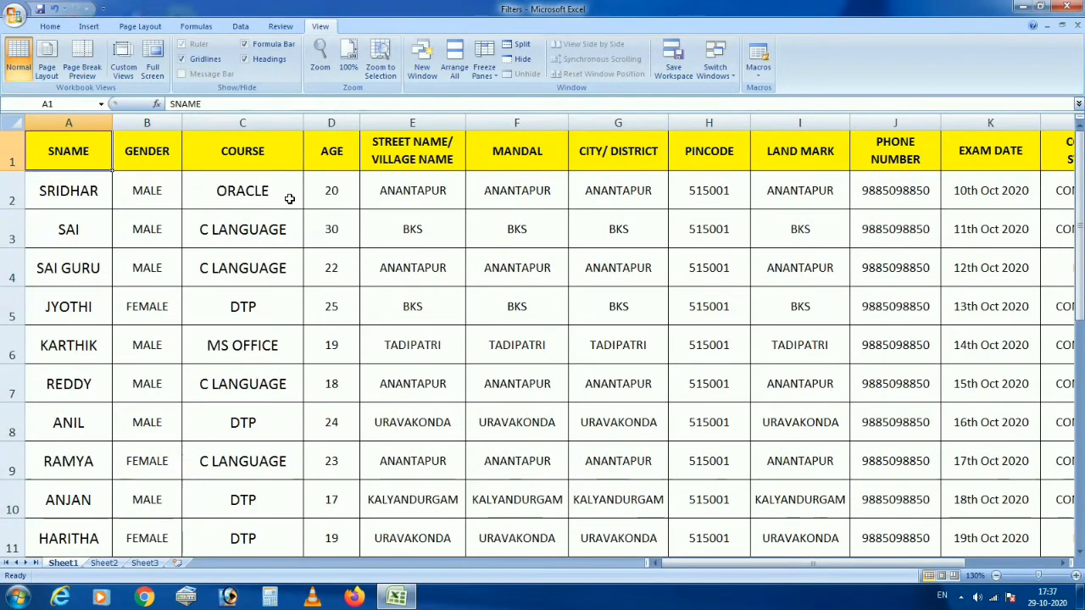
- Examine the fields of the first student record across to the blank columns past CERTICIATE ISSUED, returning to the SNAME column
{"action": "key", "text": "Down"}
{"action": "key", "text": "Right"}
{"action": "key", "text": "Right"}
{"action": "key", "text": "Right"}
{"action": "key", "text": "Right"}
{"action": "key", "text": "Right"}
{"action": "key", "text": "Right"}
{"action": "key", "text": "Right"}
{"action": "key", "text": "Right"}
{"action": "key", "text": "Right"}
{"action": "key", "text": "Right"}
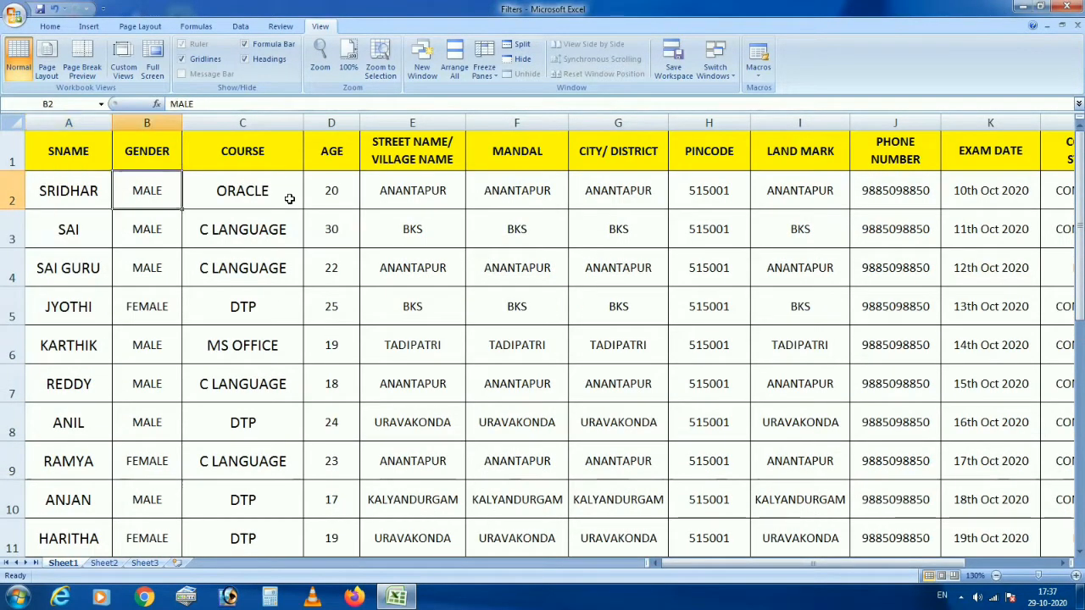
{"action": "key", "text": "Right"}
{"action": "key", "text": "Right"}
{"action": "key", "text": "Right"}
{"action": "key", "text": "Right"}
{"action": "key", "text": "Right"}
{"action": "key", "text": "Right"}
{"action": "key", "text": "Right"}
{"action": "key", "text": "Right"}
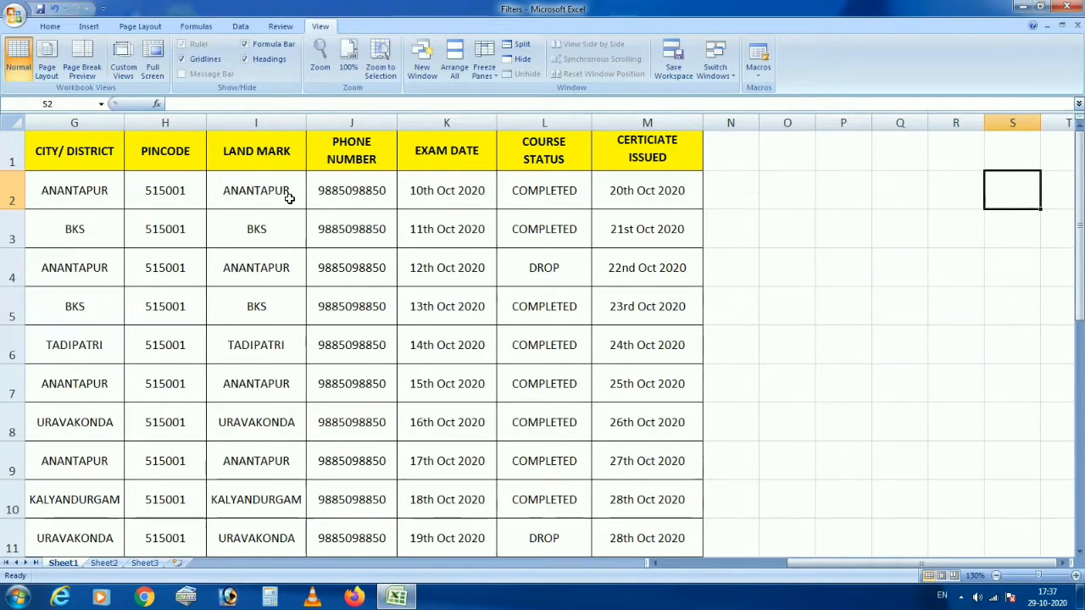
{"action": "key", "text": "Home"}
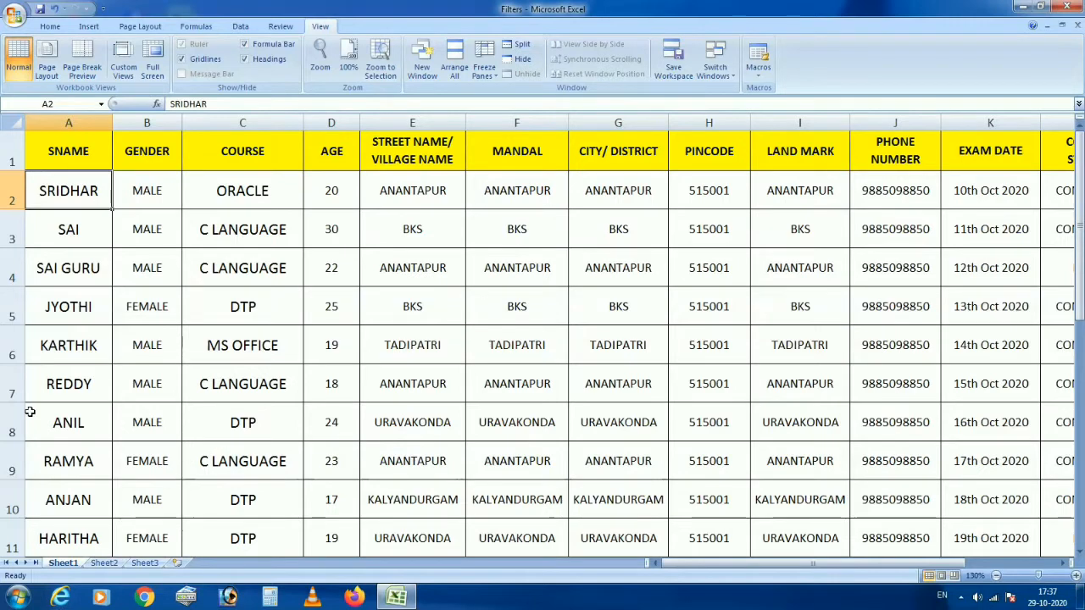
- Freeze the first column so SNAME remains visible during horizontal scrolling
{"action": "left_click", "coordinate": [92, 123]}
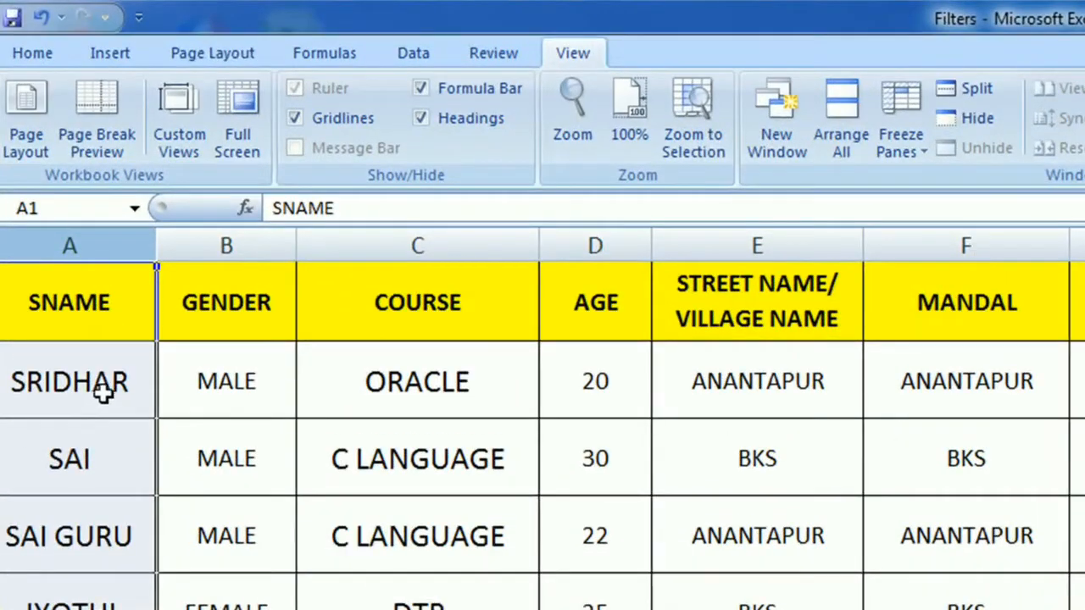
{"action": "left_click", "coordinate": [118, 390]}
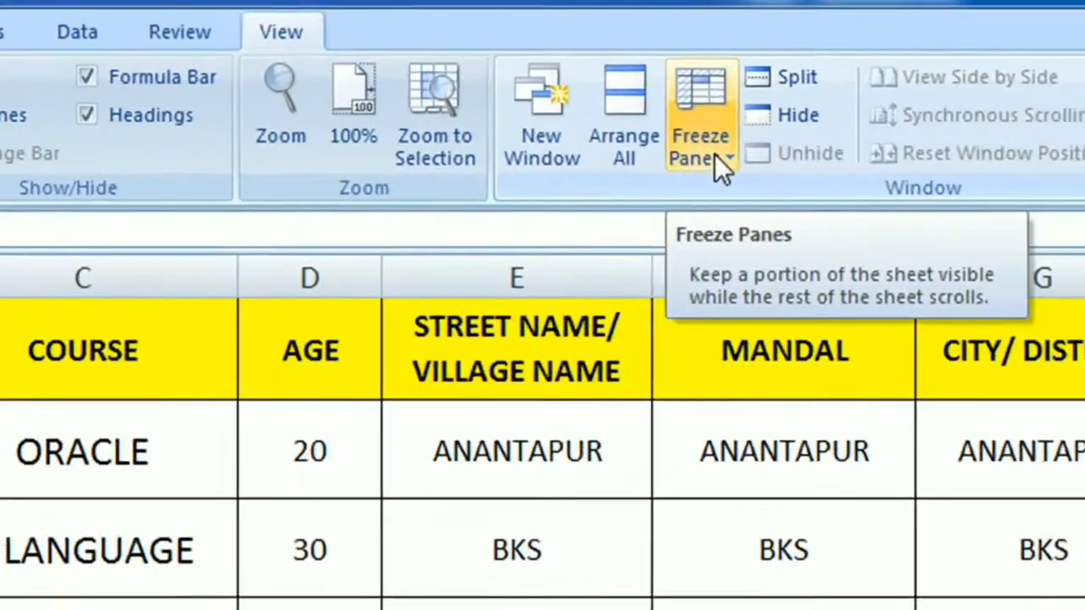
{"action": "left_click", "coordinate": [911, 156]}
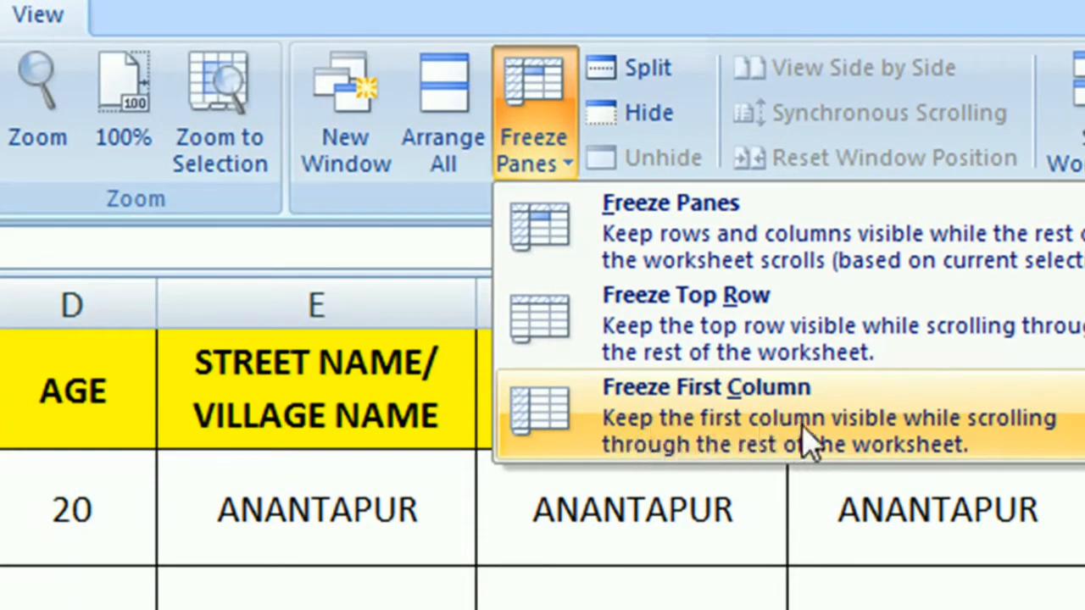
{"action": "left_click", "coordinate": [758, 444]}
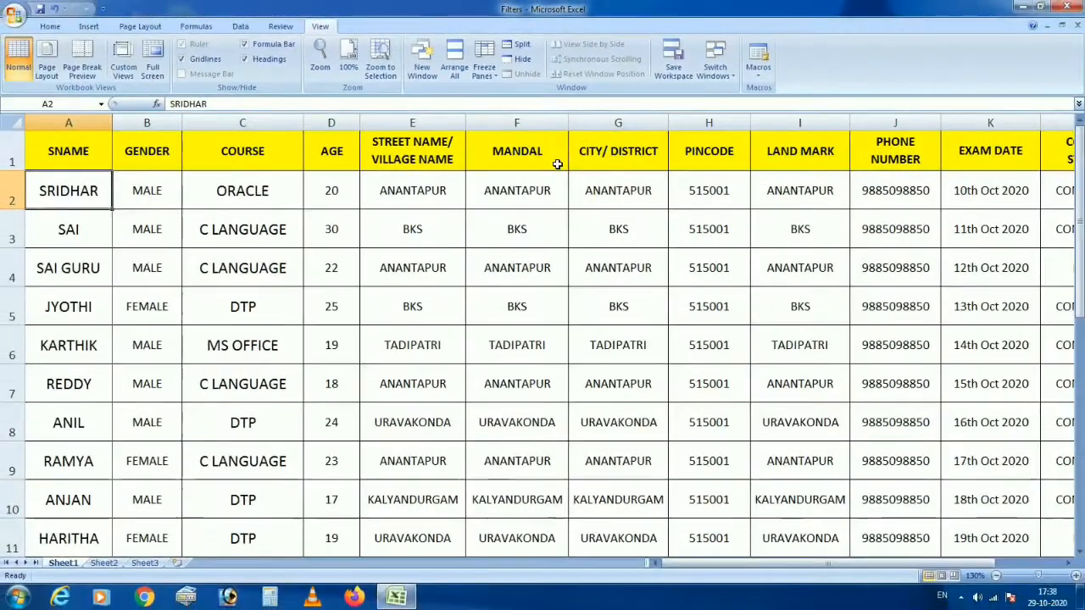
- Move along row 2 past the last data column to check the frozen SNAME column
{"action": "key", "text": "Right"}
{"action": "key", "text": "Right"}
{"action": "key", "text": "Right"}
{"action": "key", "text": "Right"}
{"action": "key", "text": "Right"}
{"action": "key", "text": "Right"}
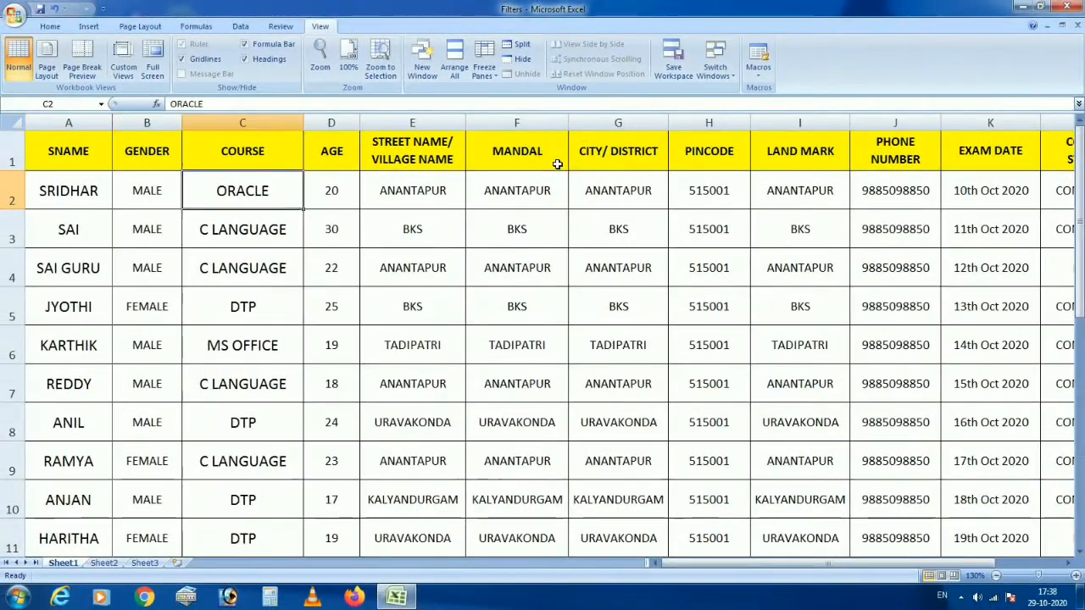
{"action": "key", "text": "Right"}
{"action": "key", "text": "Right"}
{"action": "key", "text": "Right"}
{"action": "key", "text": "Right"}
{"action": "key", "text": "Right"}
{"action": "key", "text": "Right"}
{"action": "key", "text": "Right"}
{"action": "key", "text": "Right"}
{"action": "key", "text": "Right"}
{"action": "key", "text": "Right"}
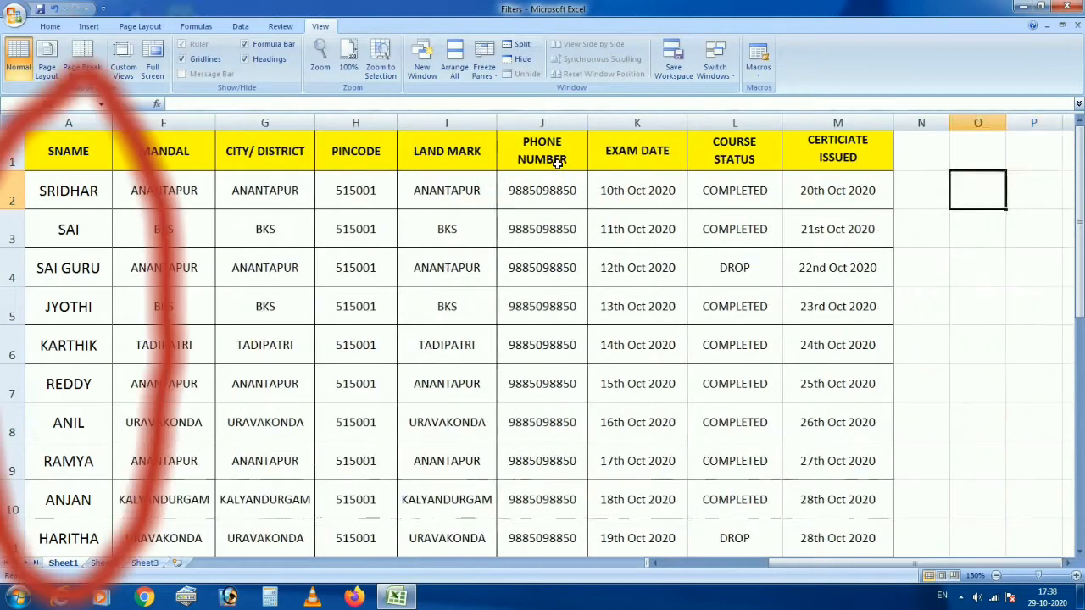
{"action": "key", "text": "Right"}
{"action": "key", "text": "Right"}
{"action": "key", "text": "Right"}
{"action": "key", "text": "Right"}
{"action": "key", "text": "Right"}
{"action": "key", "text": "Right"}
{"action": "key", "text": "Right"}
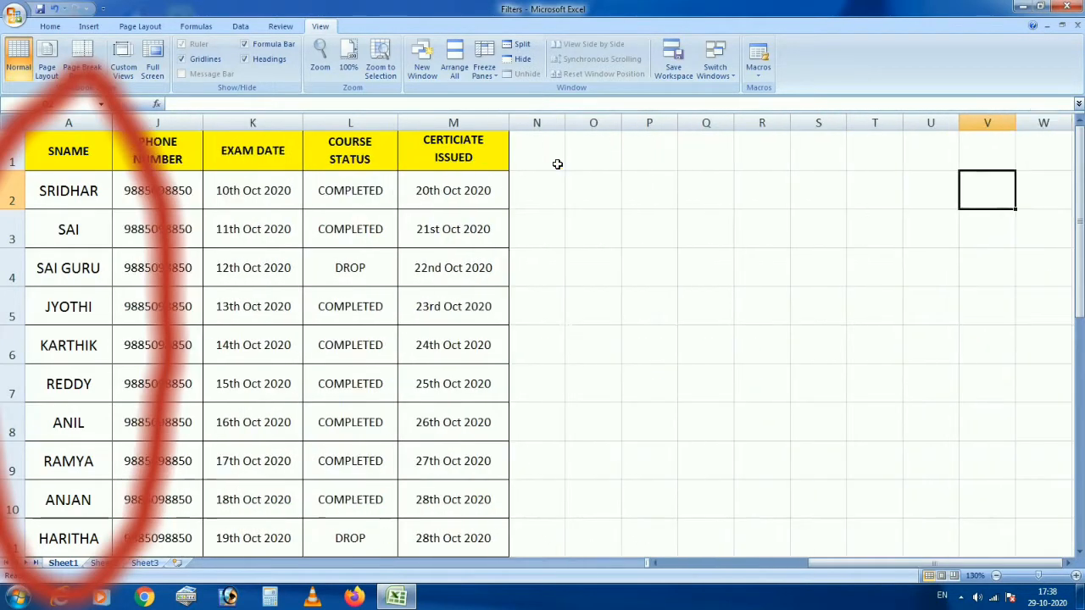
{"action": "key", "text": "Right"}
{"action": "key", "text": "Right"}
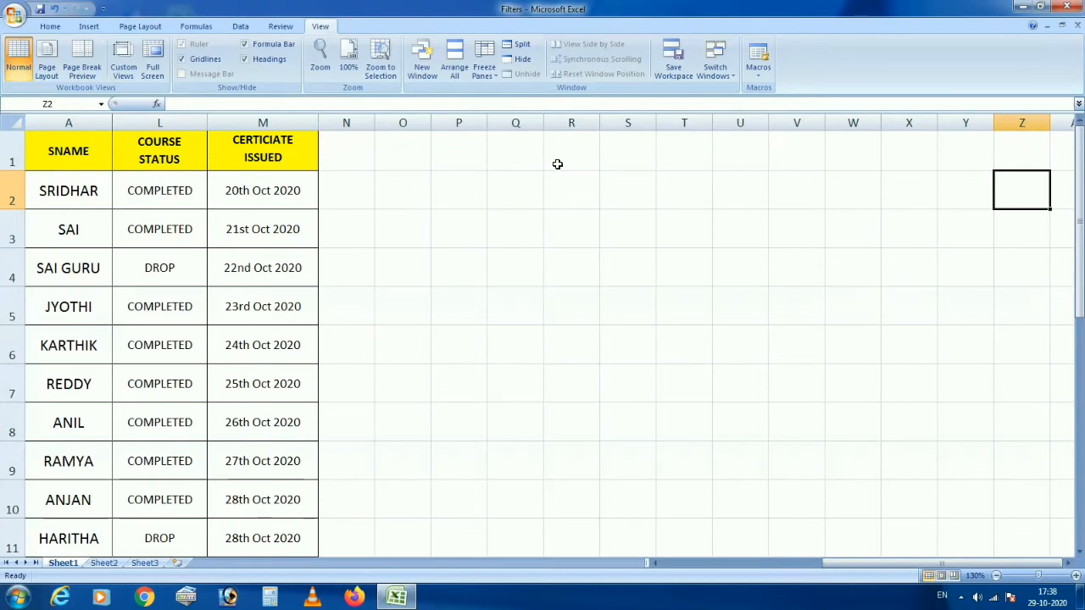
- Move back and forth along row 2 to recheck the frozen first column, ending at cell A2
{"action": "key", "text": "Left"}
{"action": "key", "text": "Left"}
{"action": "key", "text": "ctrl+Left"}
{"action": "key", "text": "ctrl+Left"}
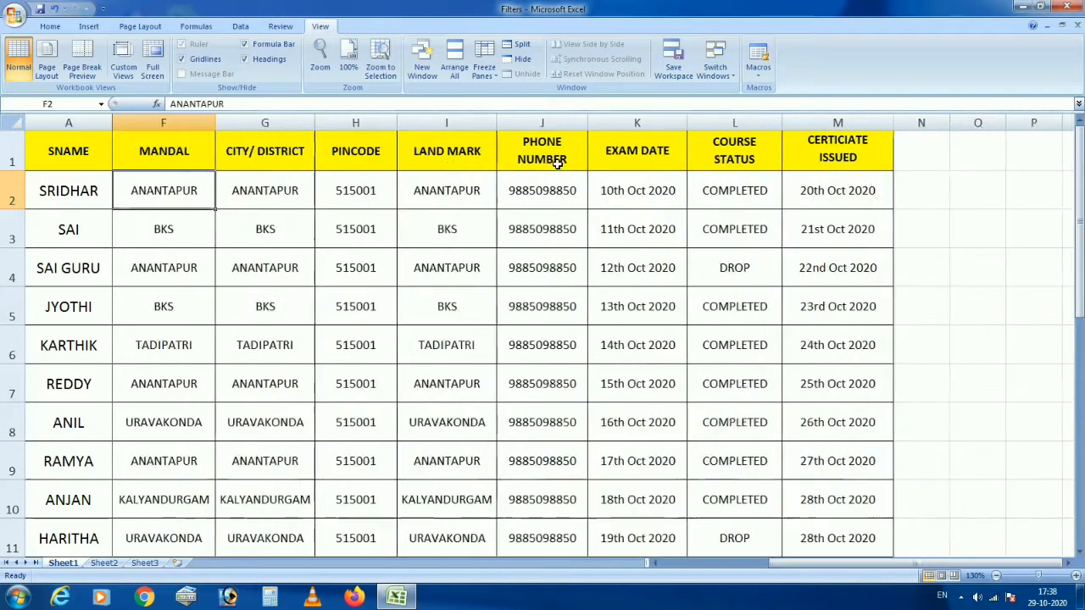
{"action": "key", "text": "Left"}
{"action": "key", "text": "Left"}
{"action": "key", "text": "Left"}
{"action": "key", "text": "Left"}
{"action": "key", "text": "Left"}
{"action": "key", "text": "Right"}
{"action": "key", "text": "Right"}
{"action": "key", "text": "Right"}
{"action": "key", "text": "Right"}
{"action": "key", "text": "Right"}
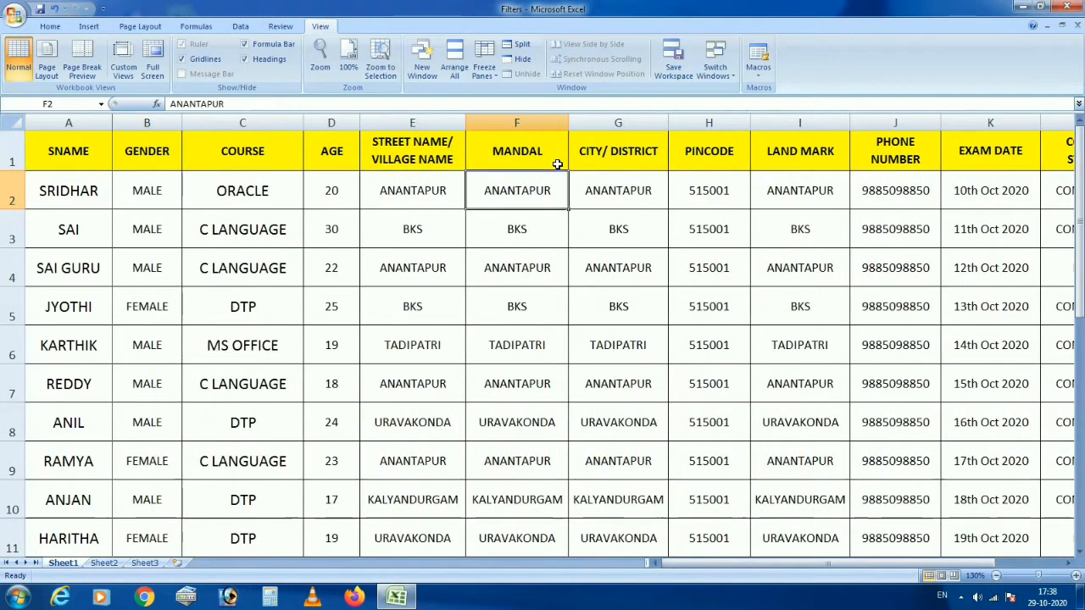
{"action": "key", "text": "Right"}
{"action": "key", "text": "Right"}
{"action": "key", "text": "Right"}
{"action": "key", "text": "Right"}
{"action": "key", "text": "Right"}
{"action": "key", "text": "Right"}
{"action": "key", "text": "Right"}
{"action": "key", "text": "Right"}
{"action": "key", "text": "Right"}
{"action": "key", "text": "Right"}
{"action": "key", "text": "Right"}
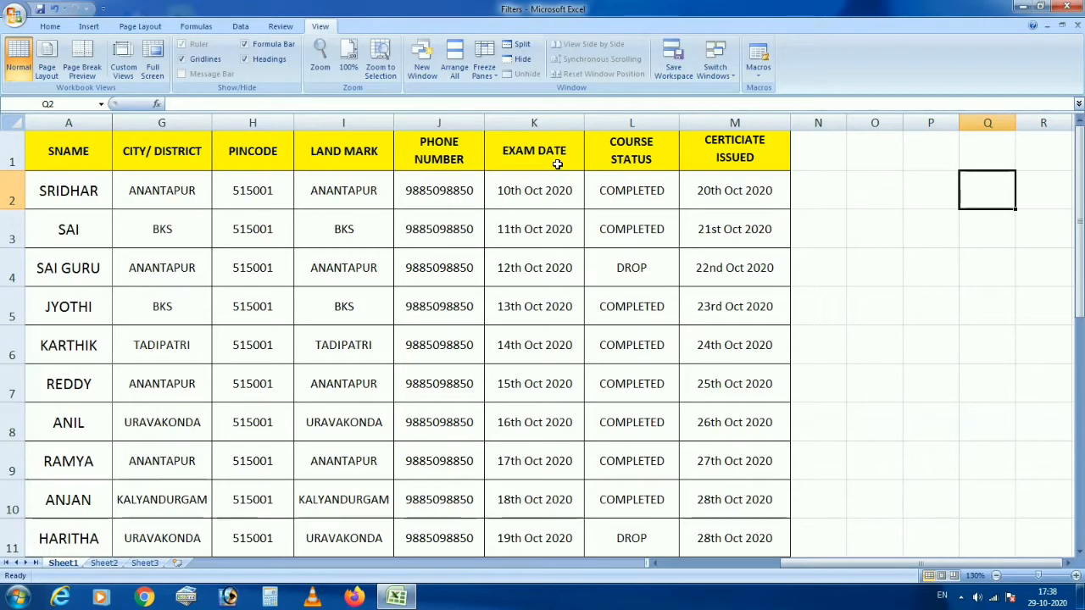
{"action": "key", "text": "Left"}
{"action": "key", "text": "Left"}
{"action": "key", "text": "Left"}
{"action": "key", "text": "Left"}
{"action": "key", "text": "Left"}
{"action": "key", "text": "Left"}
{"action": "key", "text": "Home"}
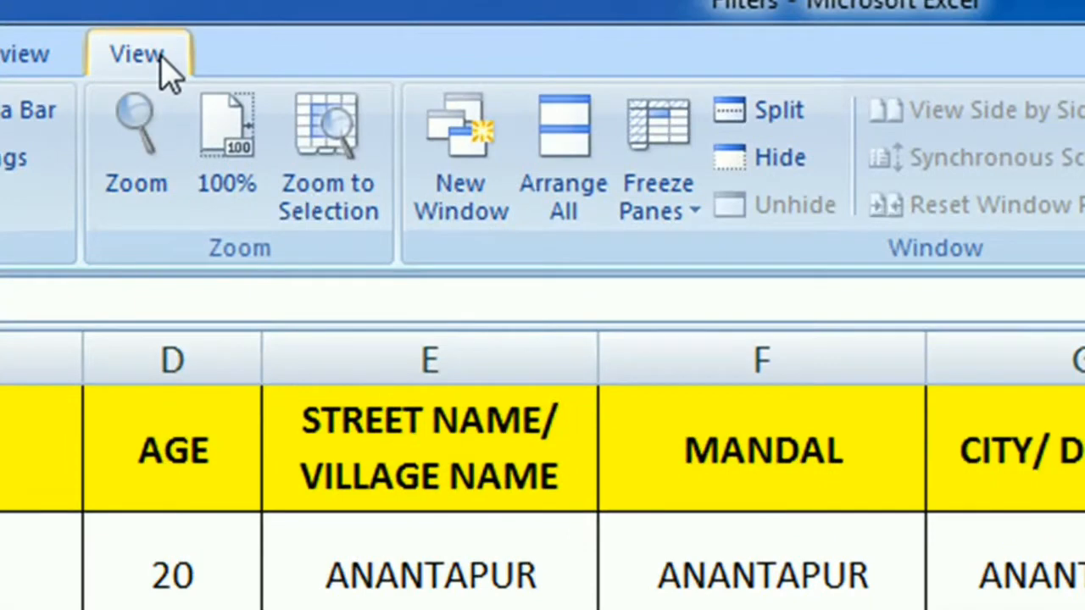
- Unfreeze the panes of the worksheet
{"action": "left_click", "coordinate": [161, 57]}
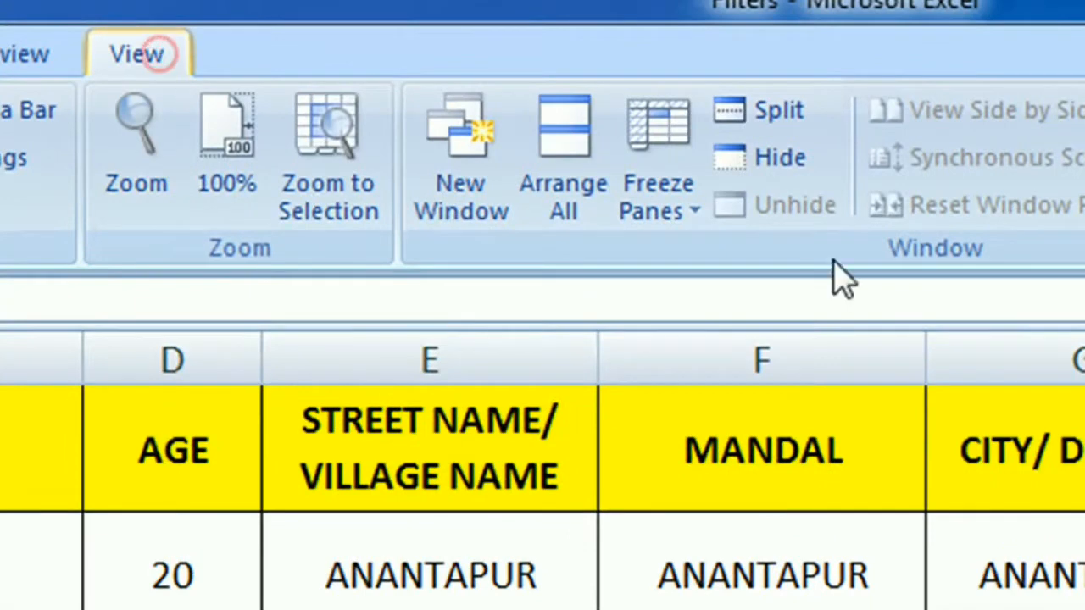
{"action": "left_click", "coordinate": [654, 195]}
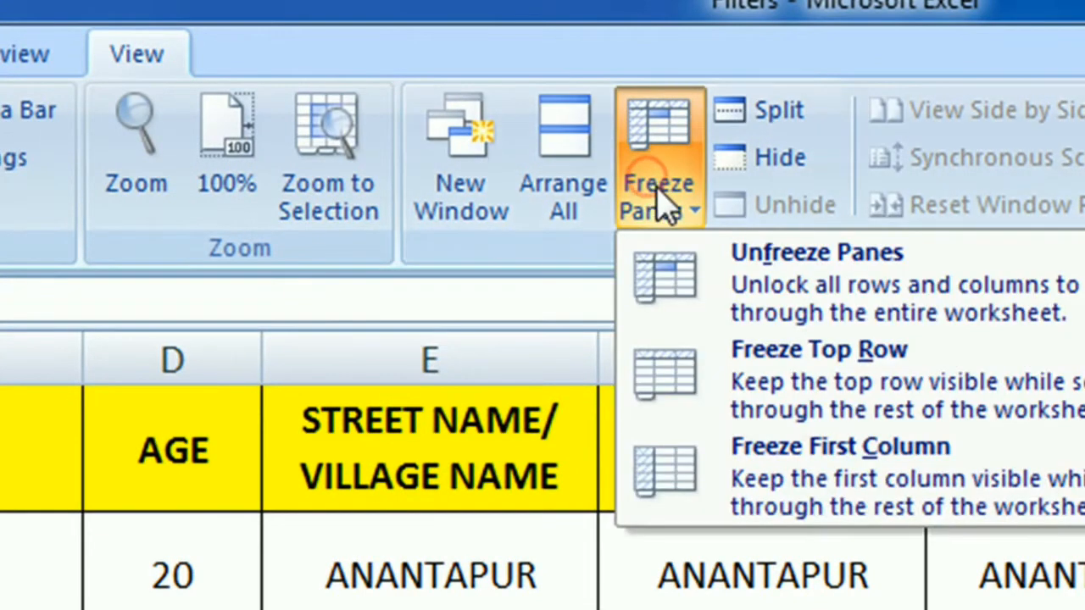
{"action": "left_click", "coordinate": [738, 281]}
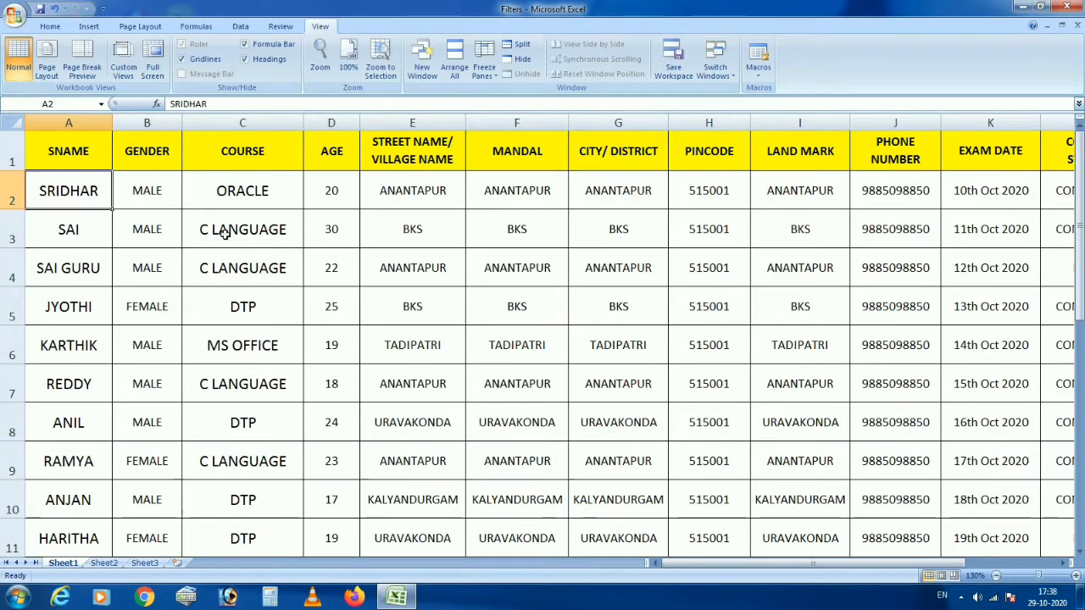
- Examine the end of the student list and move across the blank row 21 to check whether the column headings are in view
{"action": "scroll", "coordinate": [103, 252], "scroll_direction": "down", "scroll_amount": 3}
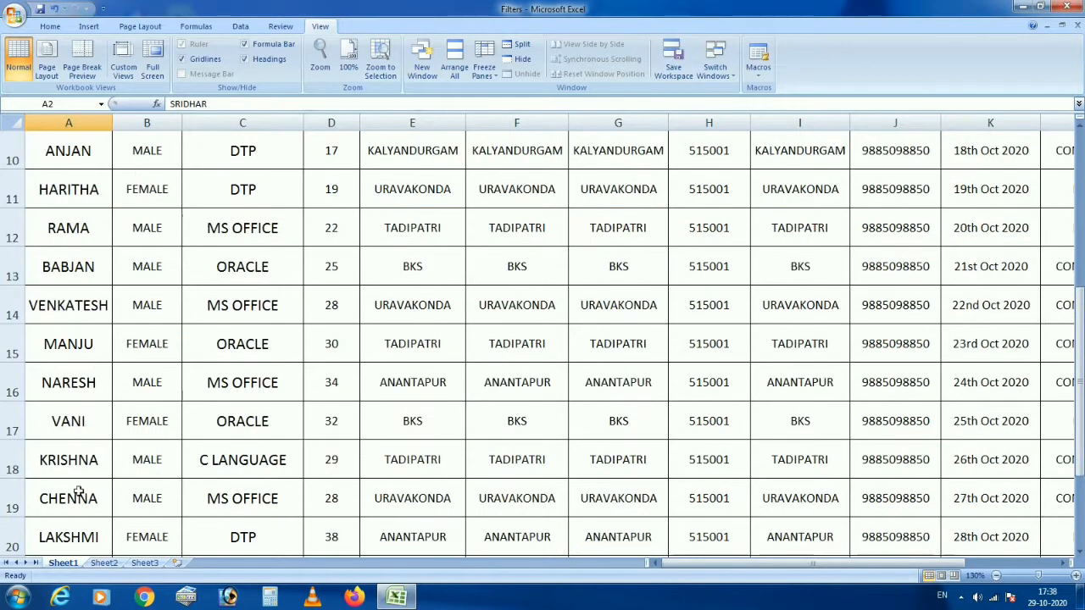
{"action": "scroll", "coordinate": [78, 493], "scroll_direction": "down", "scroll_amount": 3}
{"action": "left_click", "coordinate": [86, 242]}
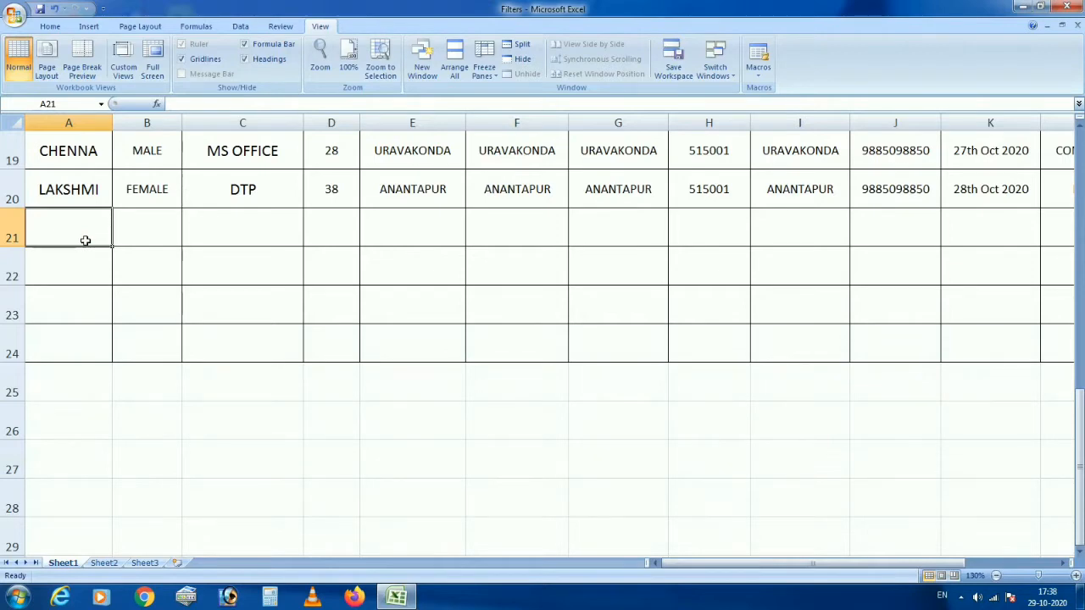
{"action": "key", "text": "Tab"}
{"action": "key", "text": "Tab"}
{"action": "key", "text": "Tab"}
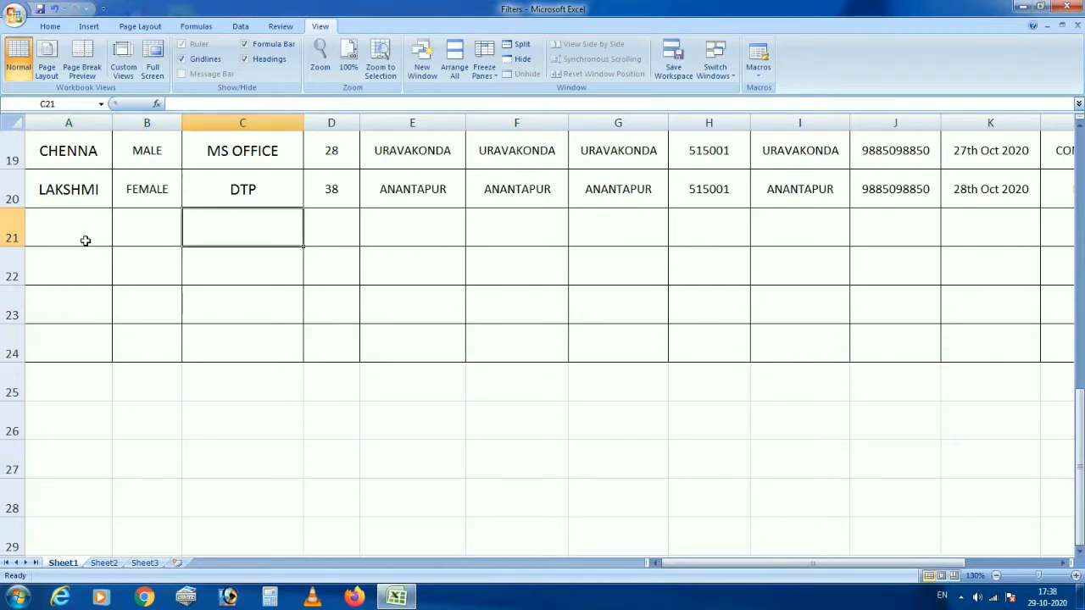
{"action": "key", "text": "Tab"}
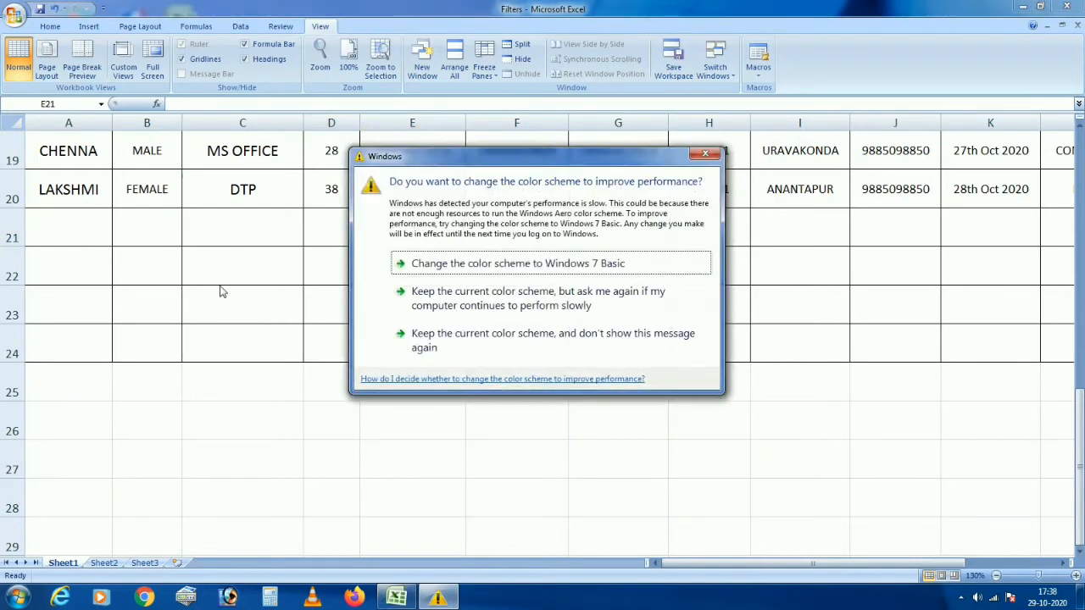
- Keep the current Windows color scheme and choose not to show the performance message again
{"action": "left_click", "coordinate": [463, 341]}
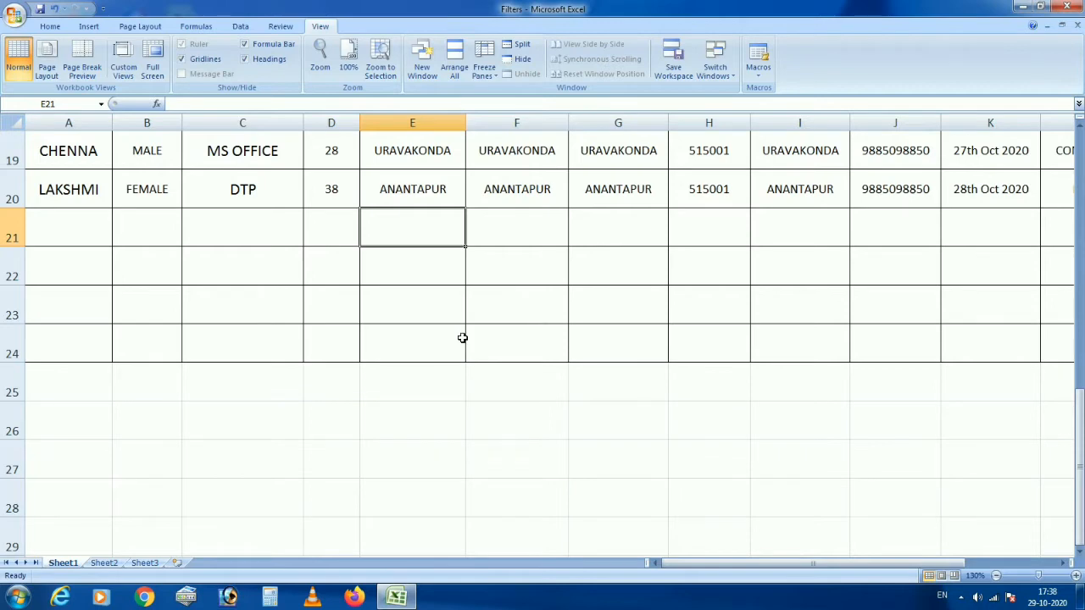
- Freeze the top row so the yellow column headings stay visible while the student list scrolls
{"action": "scroll", "coordinate": [500, 248], "scroll_direction": "up", "scroll_amount": 6}
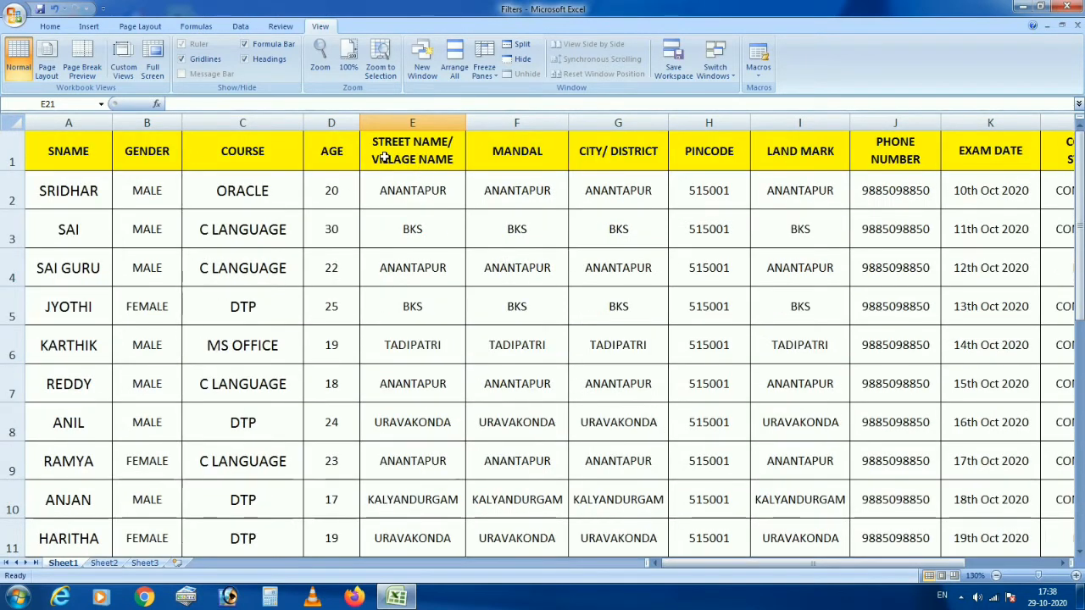
{"action": "left_click", "coordinate": [384, 156]}
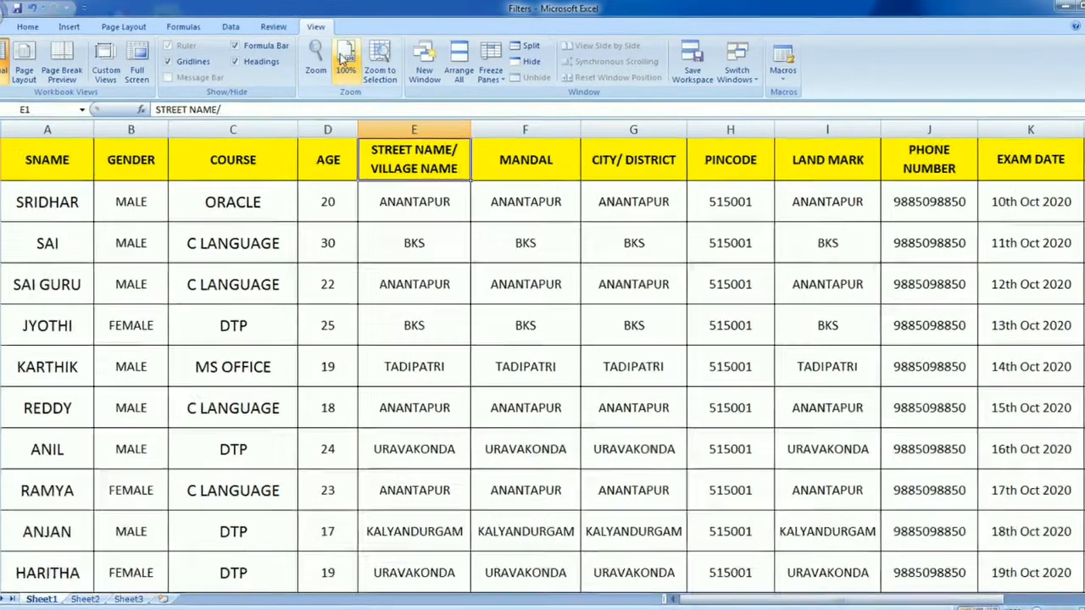
{"action": "left_click", "coordinate": [320, 28]}
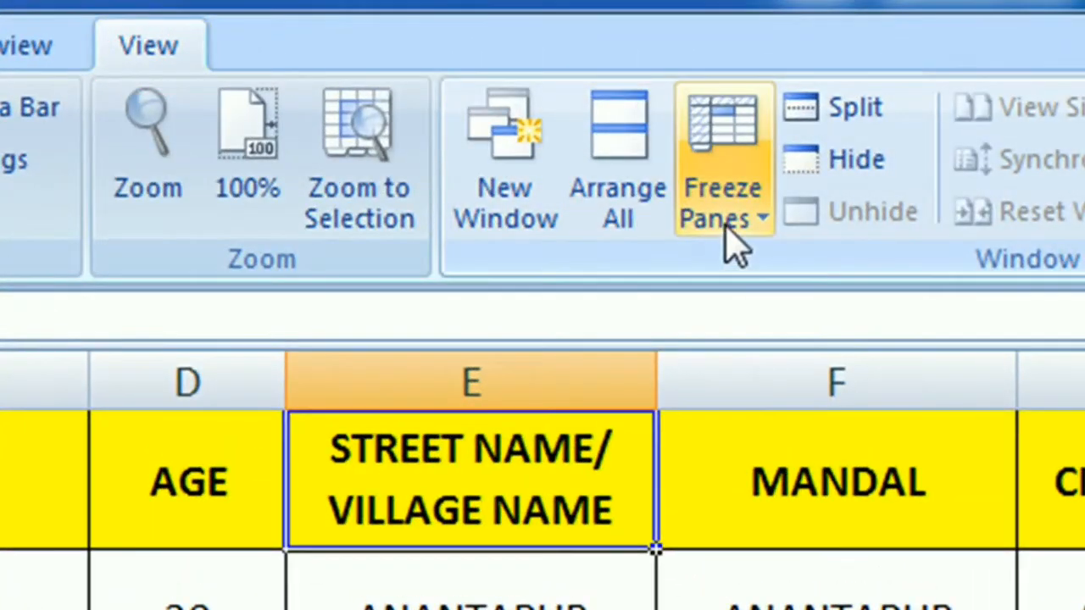
{"action": "left_click", "coordinate": [732, 242]}
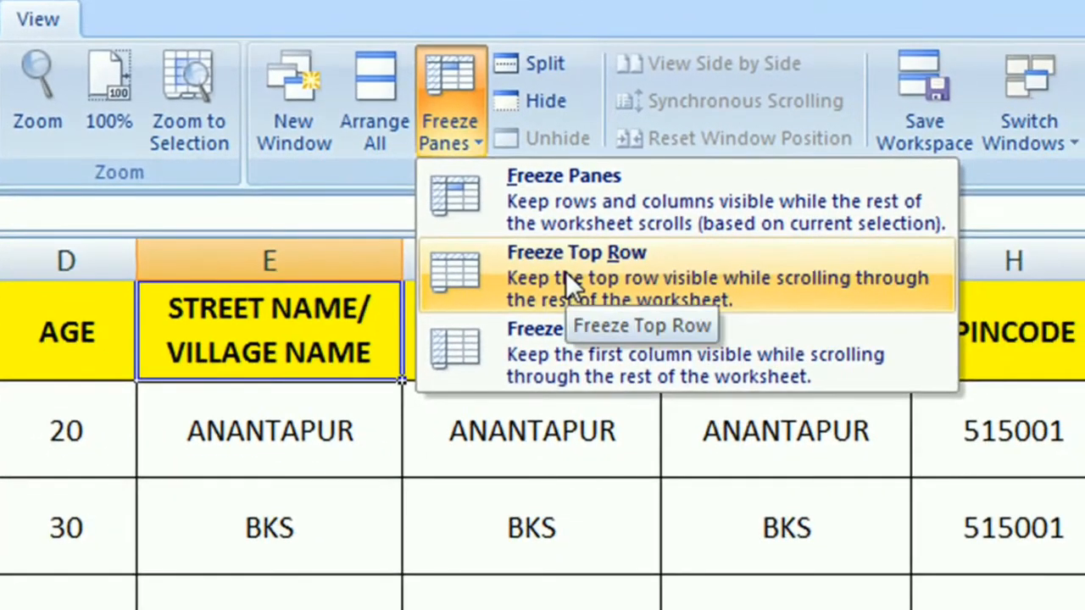
{"action": "left_click", "coordinate": [881, 403]}
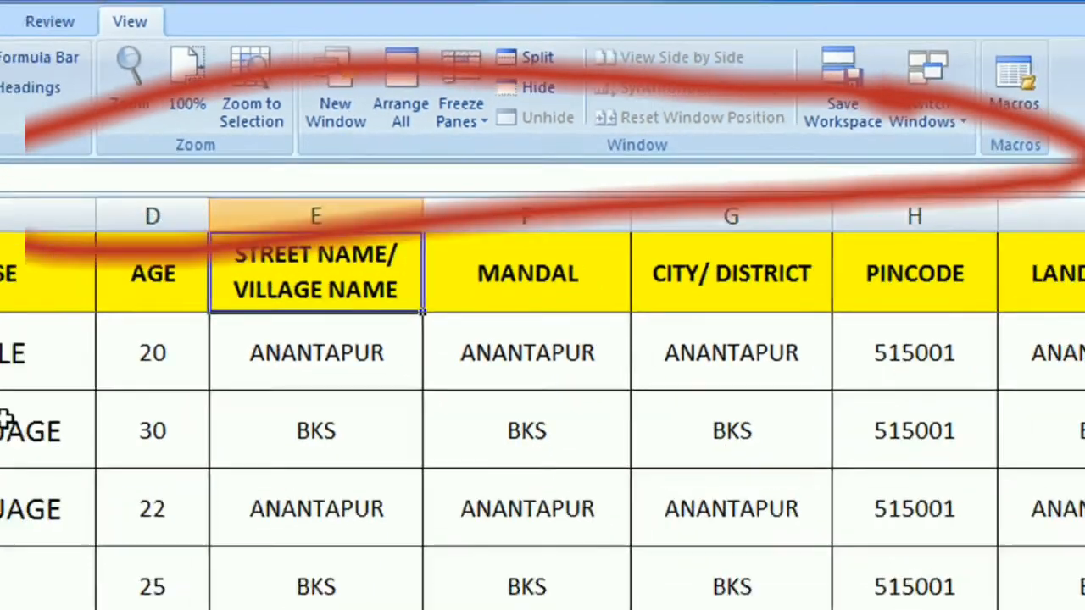
- In row 23, enter the student's name, gender MALE, course MS OFFICE and age 50
{"action": "scroll", "coordinate": [5, 419], "scroll_direction": "down", "scroll_amount": 6}
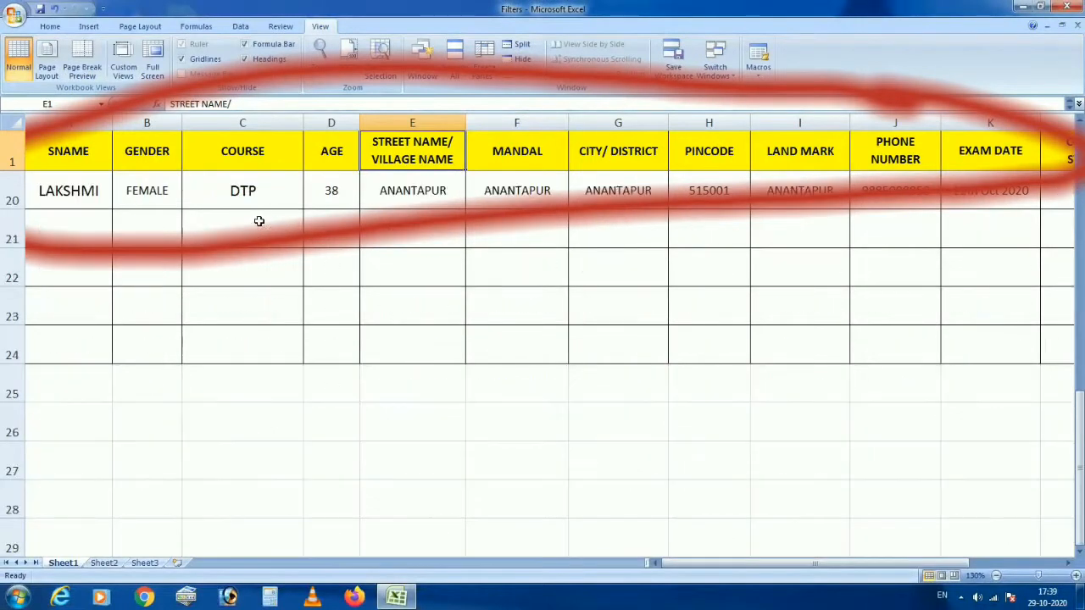
{"action": "scroll", "coordinate": [259, 221], "scroll_direction": "down", "scroll_amount": 1}
{"action": "left_click", "coordinate": [255, 194]}
{"action": "key", "text": "Home"}
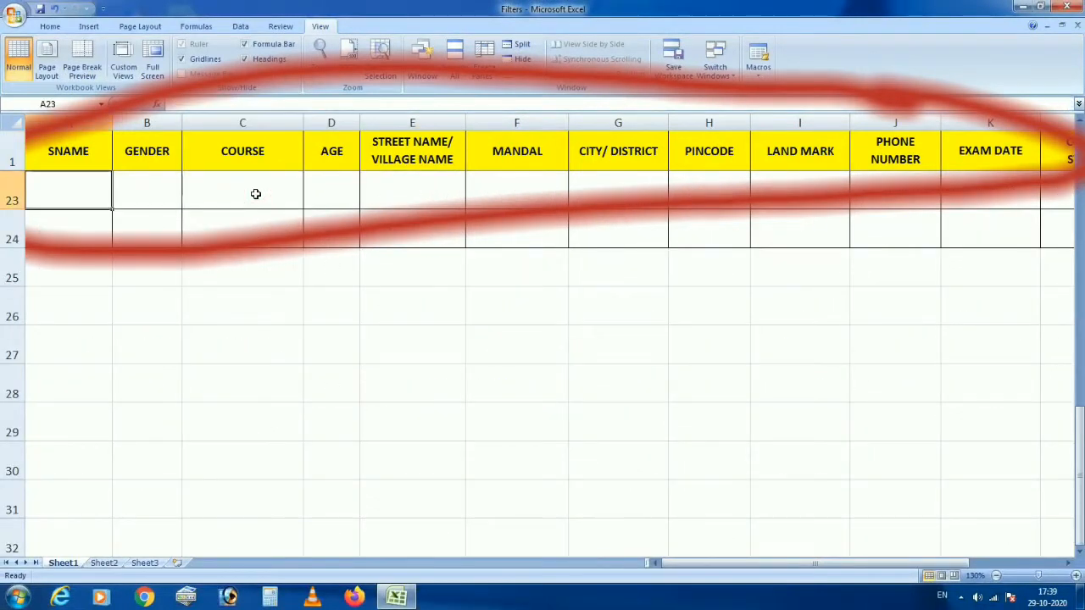
{"action": "type", "text": "RAMA"}
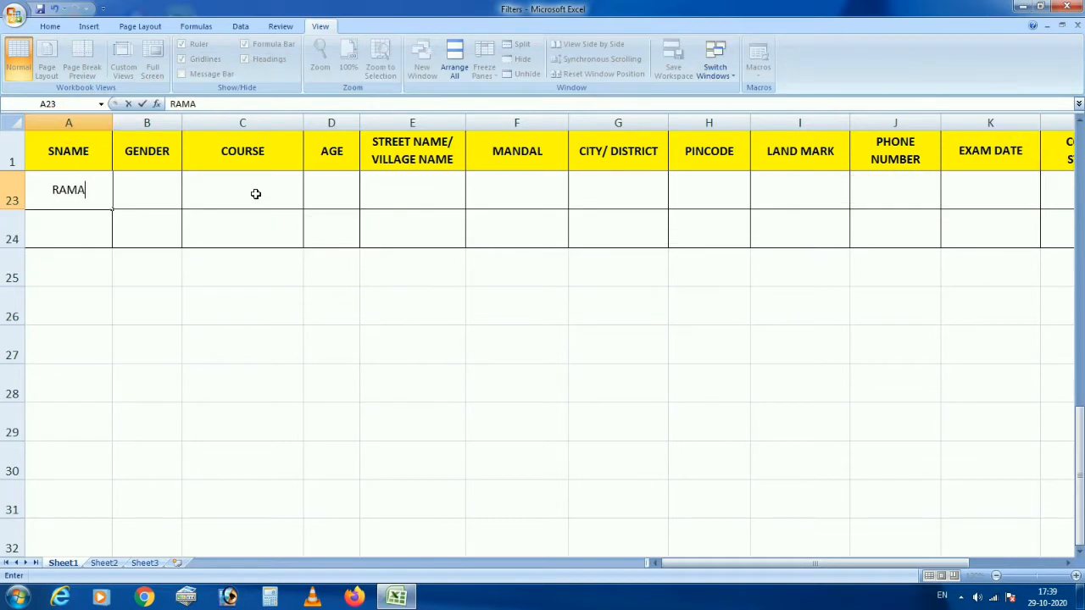
{"action": "key", "text": "Tab"}
{"action": "type", "text": "MALE"}
{"action": "key", "text": "Tab"}
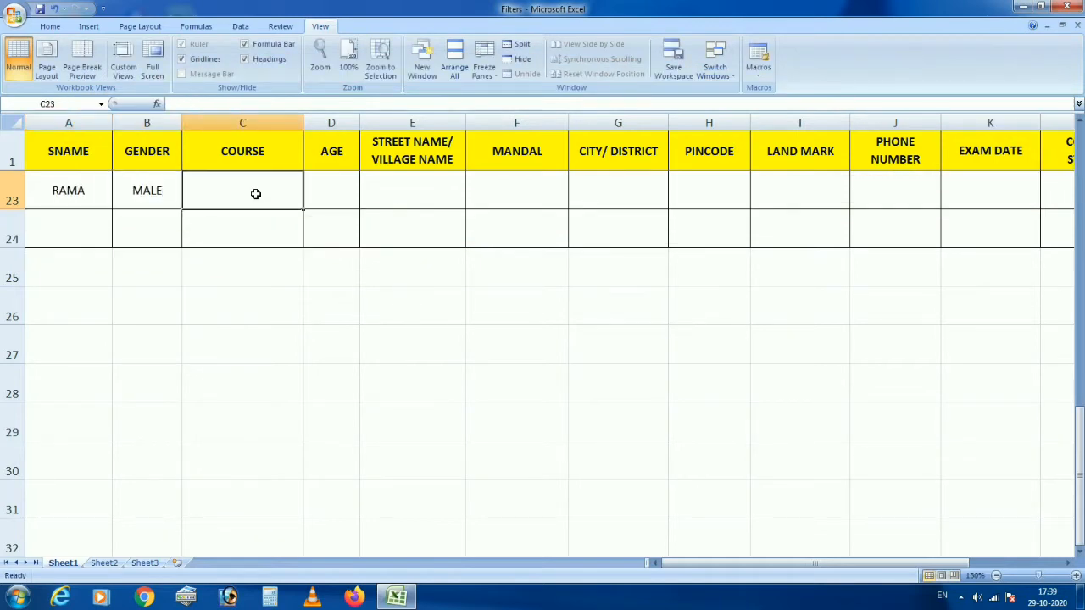
{"action": "type", "text": "MS OFFICE"}
{"action": "key", "text": "Tab"}
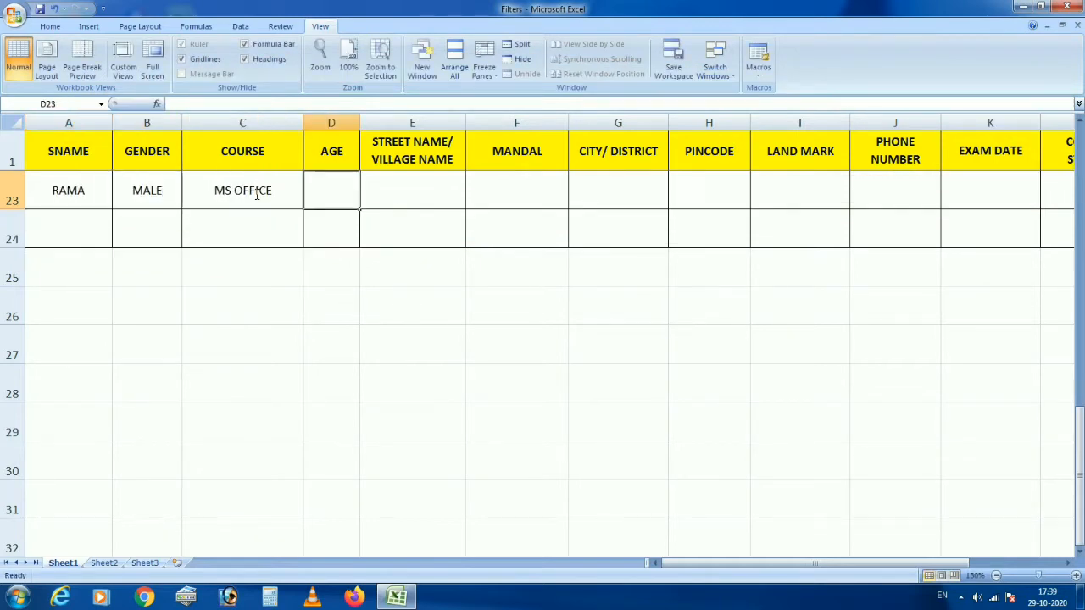
{"action": "type", "text": "50"}
{"action": "key", "text": "Tab"}
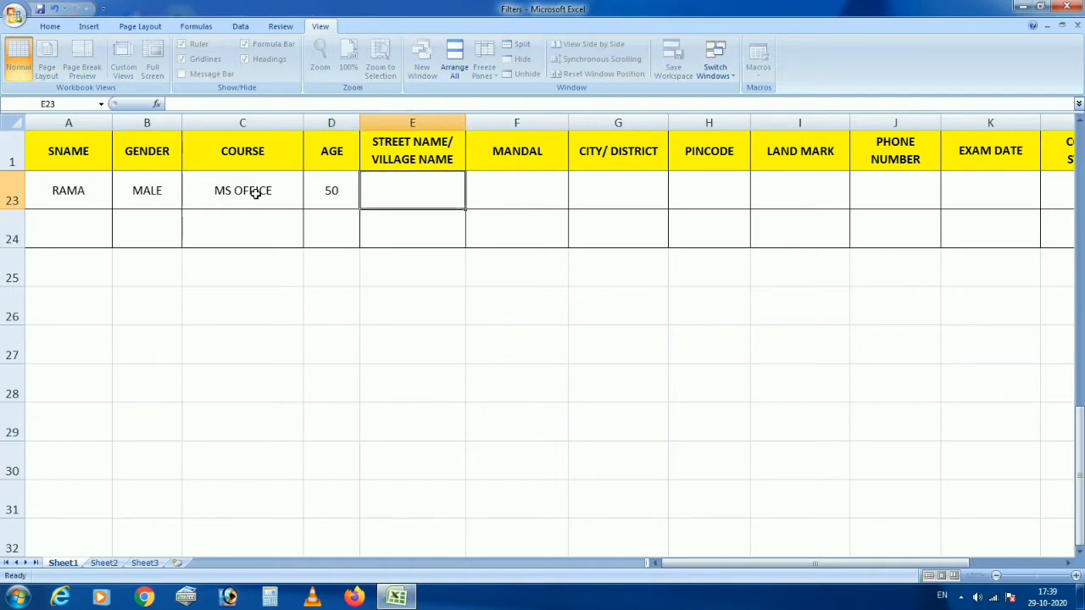
- Fill in the street or village name, mandal and city/district for the student in row 23
{"action": "type", "text": "ANANTAPUR"}
{"action": "key", "text": "Tab"}
{"action": "type", "text": "ANANTAPUR"}
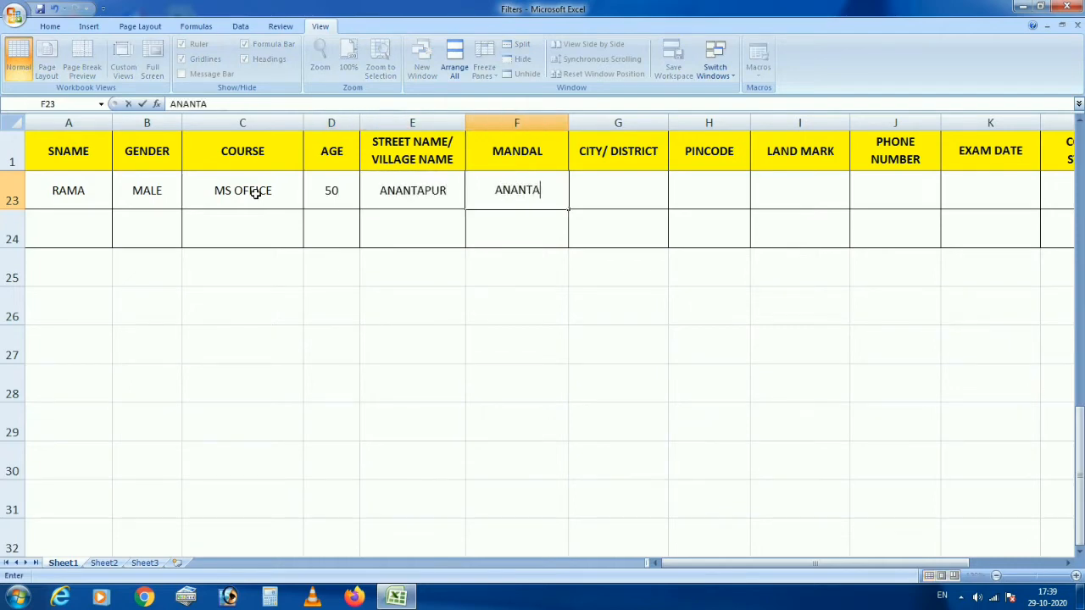
{"action": "key", "text": "Tab"}
{"action": "type", "text": "ANANTAPUR"}
{"action": "key", "text": "Tab"}
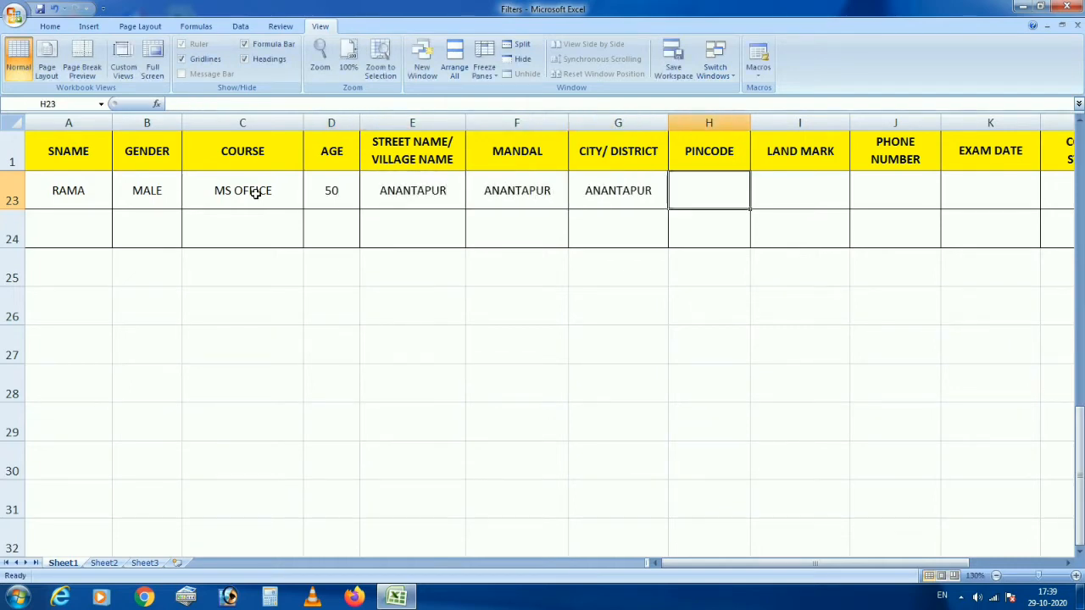
- Fill in the pincode, landmark and phone number in row 23, leaving the exam date blank
{"action": "type", "text": "515001"}
{"action": "key", "text": "Tab"}
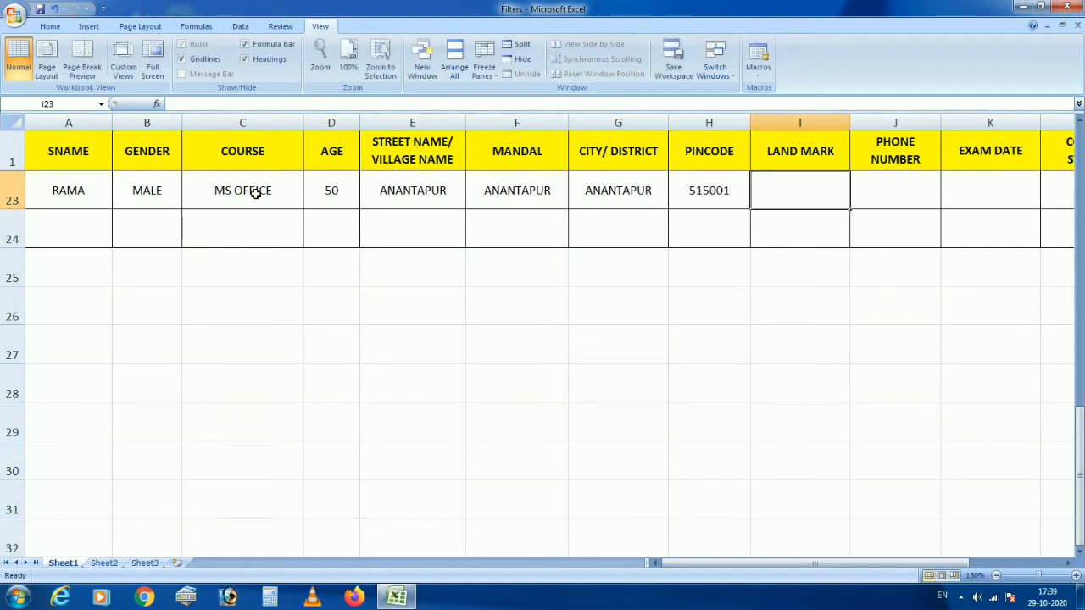
{"action": "type", "text": "ANANTAPUR"}
{"action": "key", "text": "Tab"}
{"action": "type", "text": "54545"}
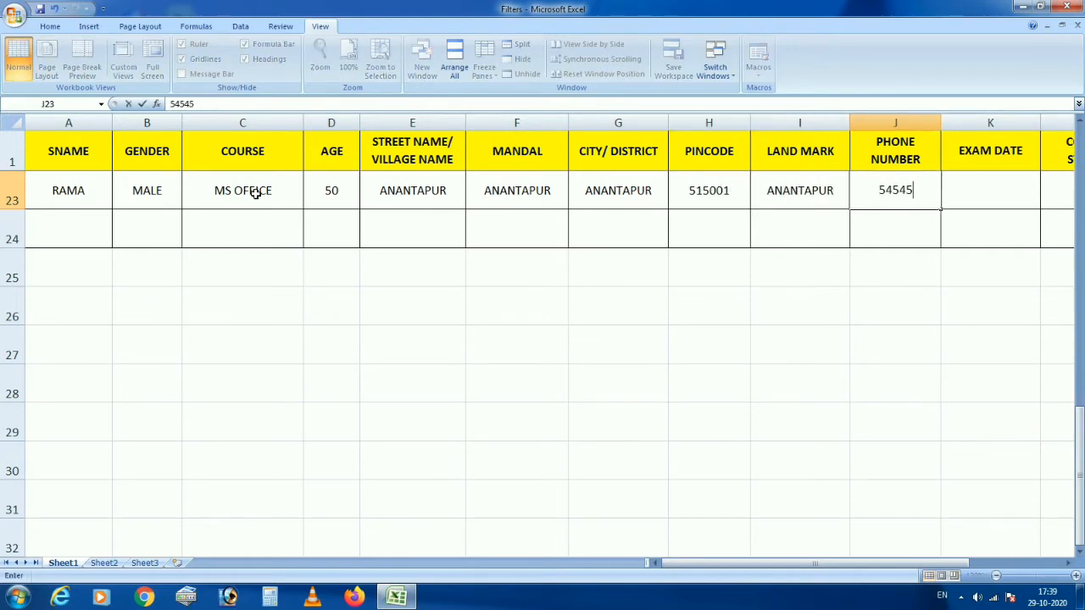
{"action": "type", "text": "45"}
{"action": "key", "text": "Tab"}
{"action": "key", "text": "Tab"}
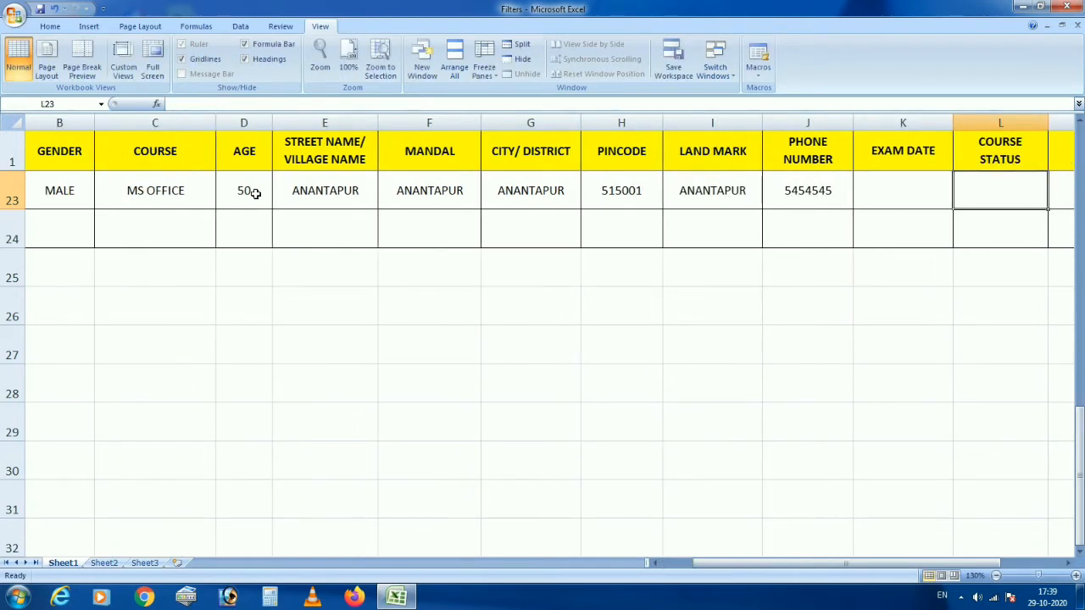
- Return to the start of the student list and unfreeze the top row
{"action": "scroll", "coordinate": [284, 298], "scroll_direction": "down", "scroll_amount": 1}
{"action": "scroll", "coordinate": [284, 298], "scroll_direction": "up", "scroll_amount": 5}
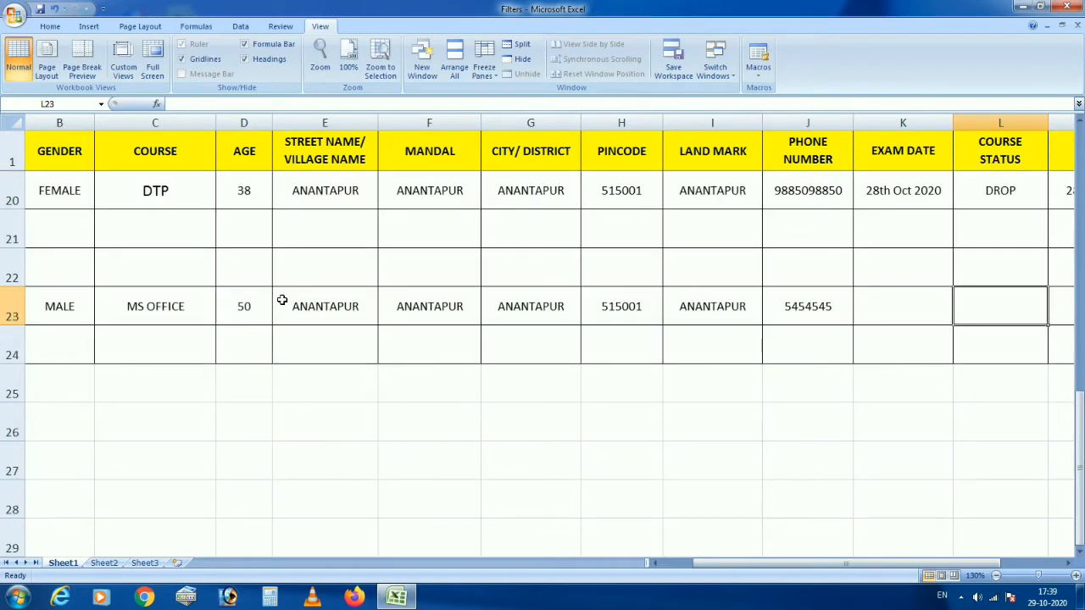
{"action": "scroll", "coordinate": [282, 300], "scroll_direction": "up", "scroll_amount": 3}
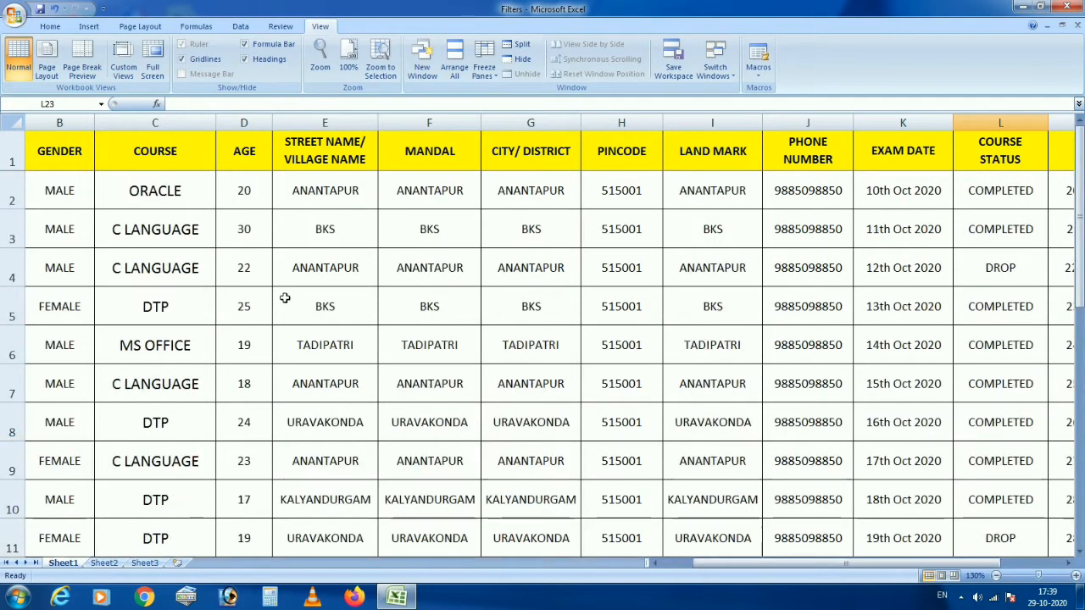
{"action": "left_click", "coordinate": [180, 180]}
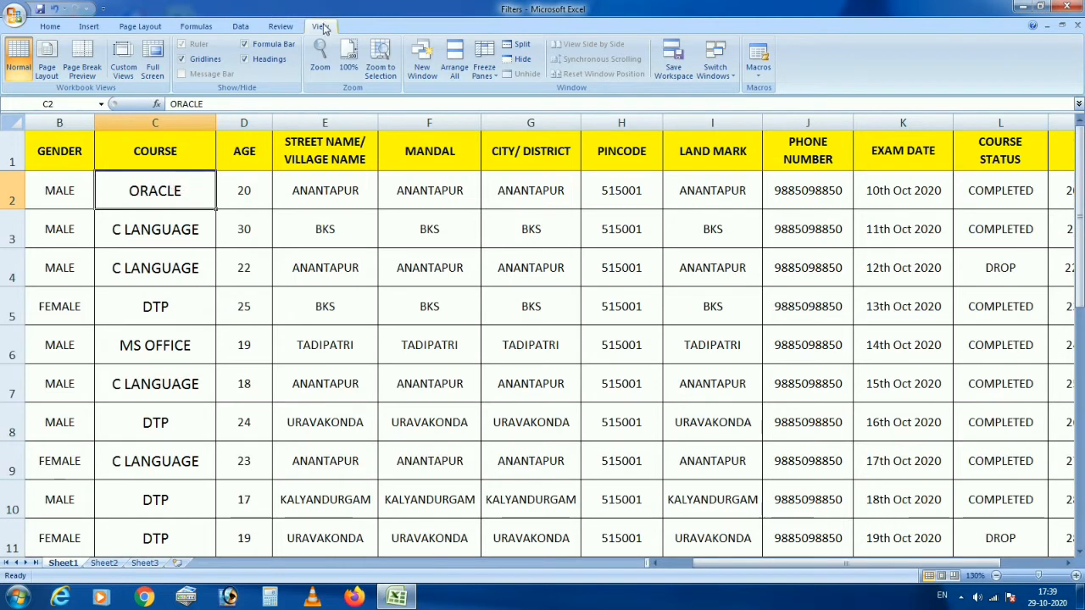
{"action": "left_click", "coordinate": [484, 61]}
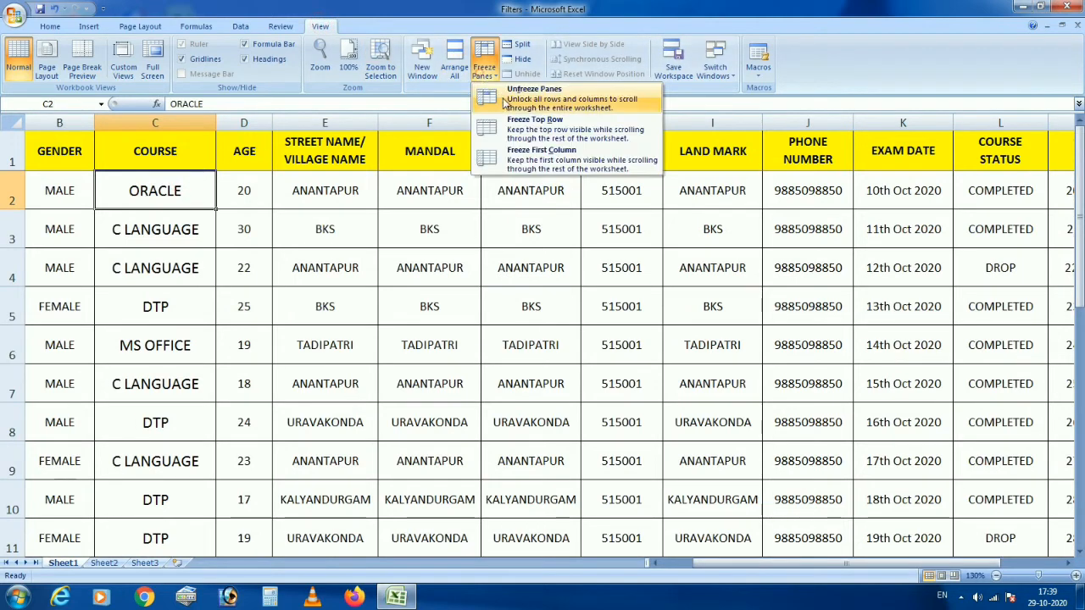
{"action": "left_click", "coordinate": [507, 103]}
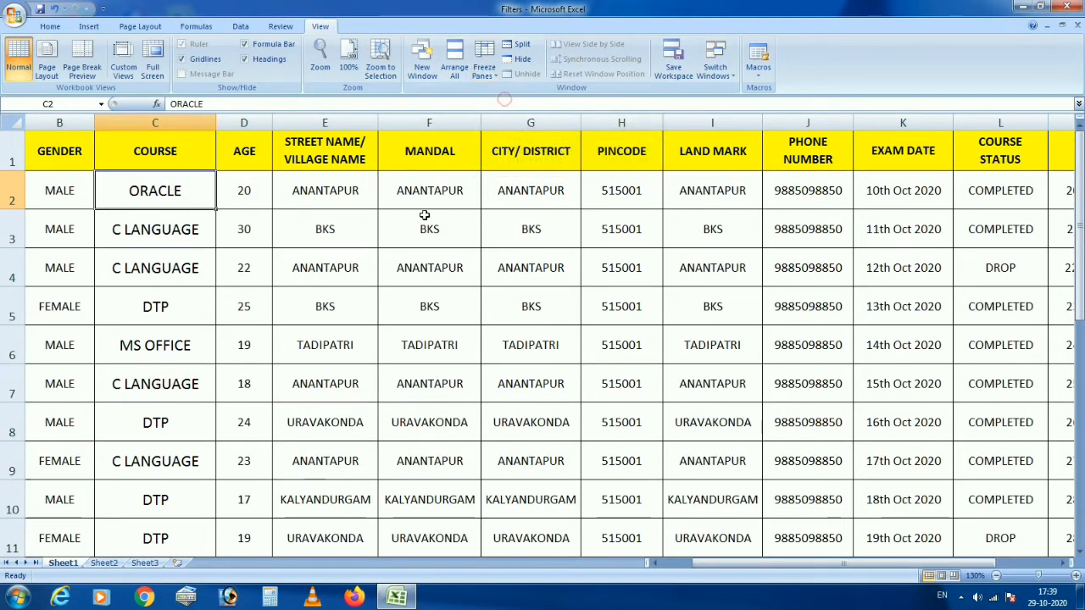
- Freeze the panes above row 3 so that rows 1 and 2 stay visible
{"action": "left_click", "coordinate": [428, 218]}
{"action": "key", "text": "Home"}
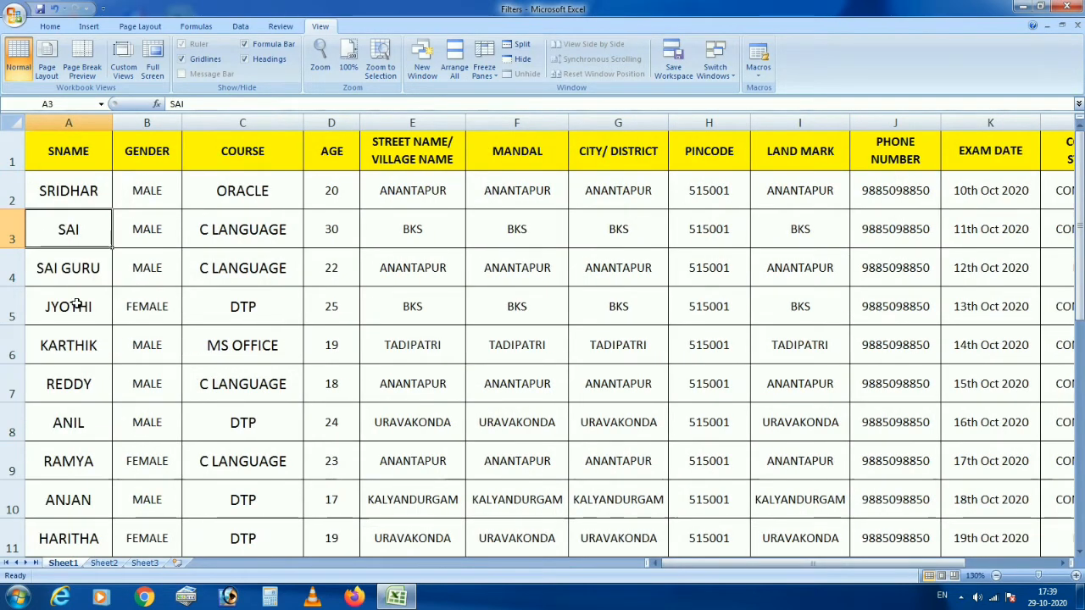
{"action": "left_click", "coordinate": [12, 230]}
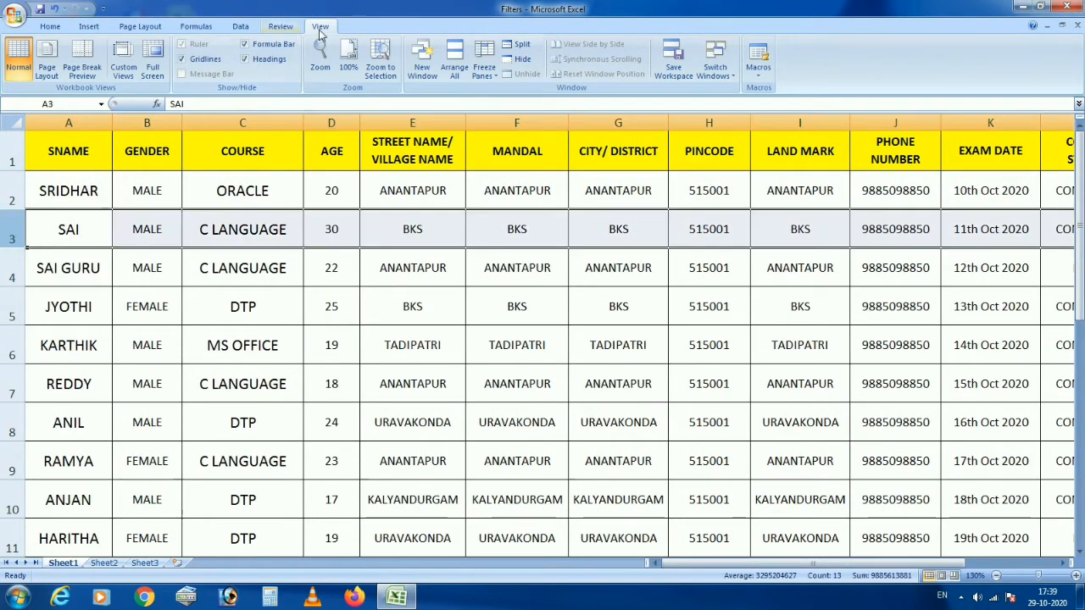
{"action": "left_click", "coordinate": [497, 81]}
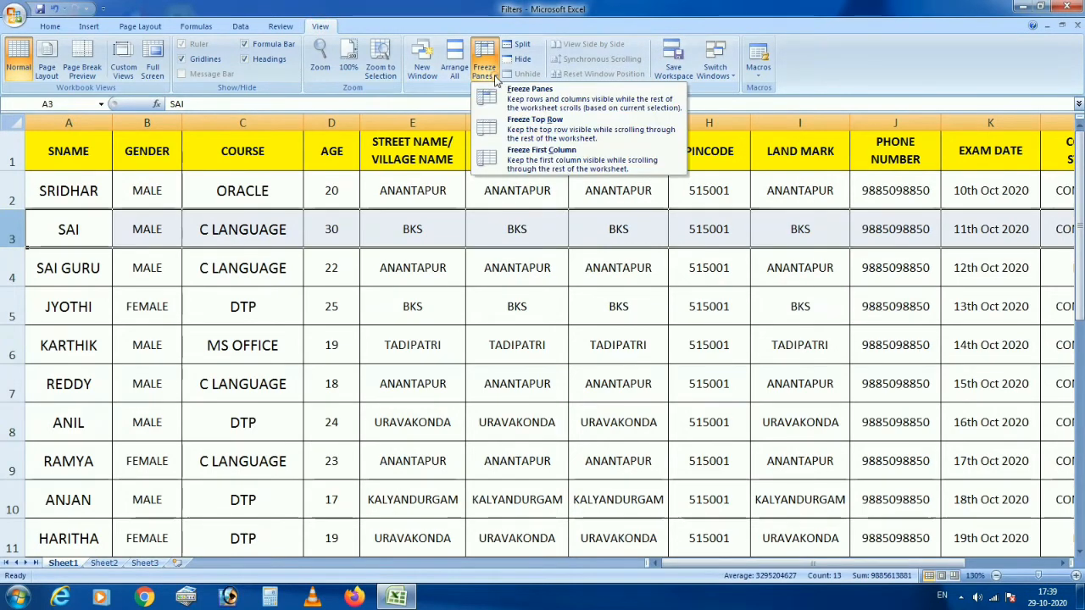
{"action": "left_click", "coordinate": [546, 108]}
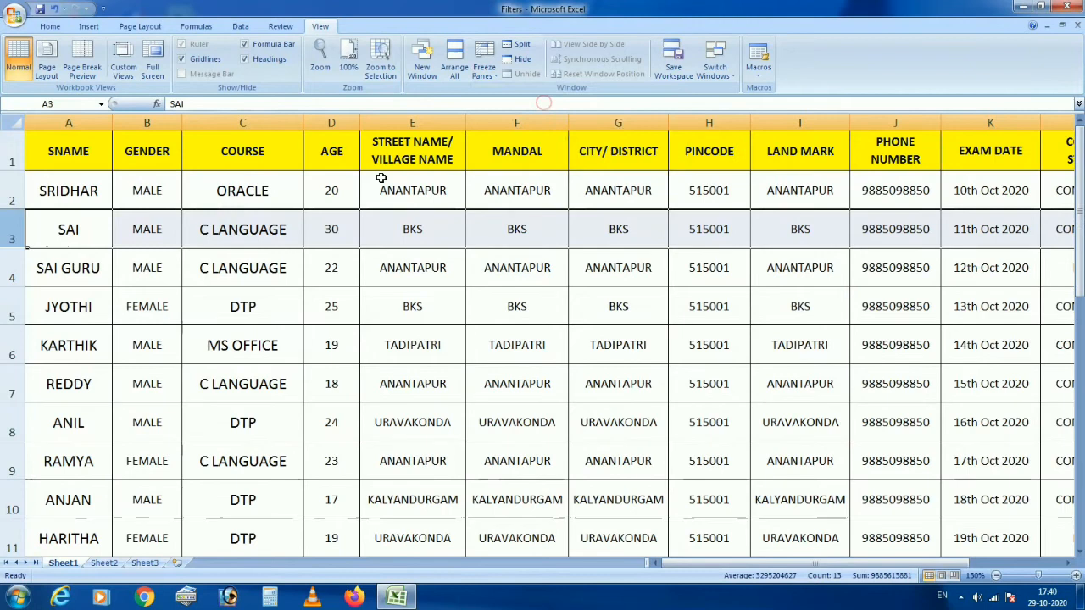
- Examine the student list up and down to check whether rows 1 and 2 stay in view
{"action": "left_click", "coordinate": [284, 154]}
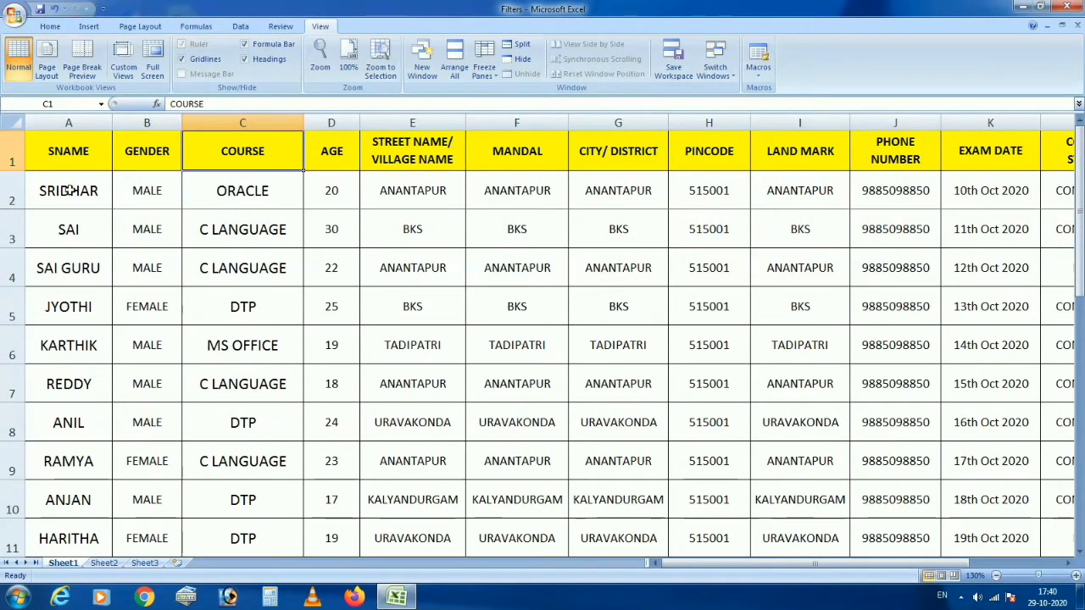
{"action": "scroll", "coordinate": [255, 285], "scroll_direction": "down", "scroll_amount": 2}
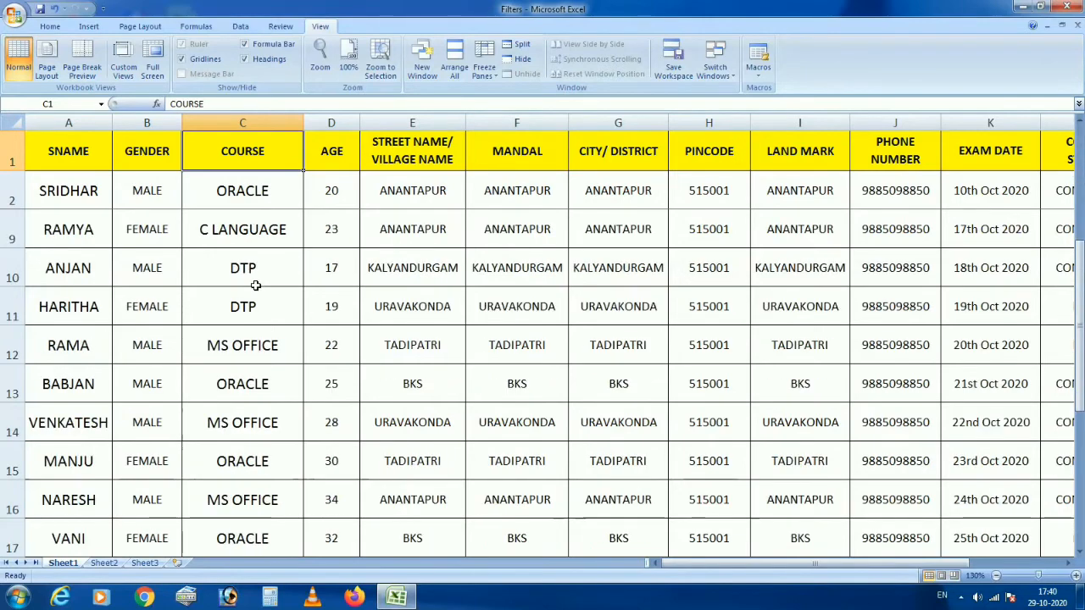
{"action": "scroll", "coordinate": [255, 285], "scroll_direction": "down", "scroll_amount": 6}
{"action": "scroll", "coordinate": [254, 283], "scroll_direction": "up", "scroll_amount": 8}
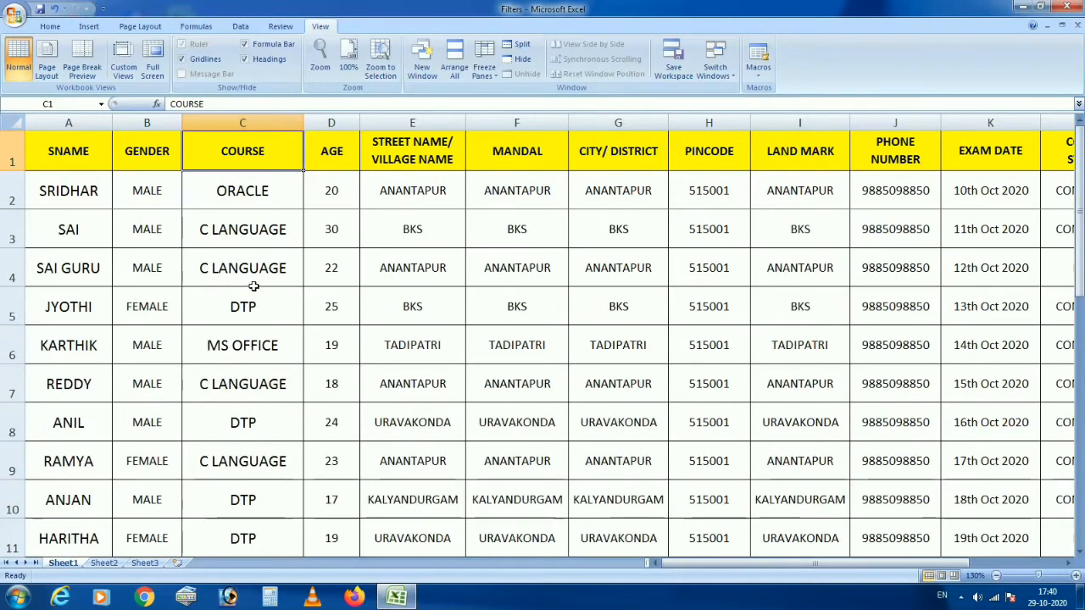
{"action": "scroll", "coordinate": [261, 306], "scroll_direction": "down", "scroll_amount": 3}
{"action": "scroll", "coordinate": [261, 306], "scroll_direction": "up", "scroll_amount": 3}
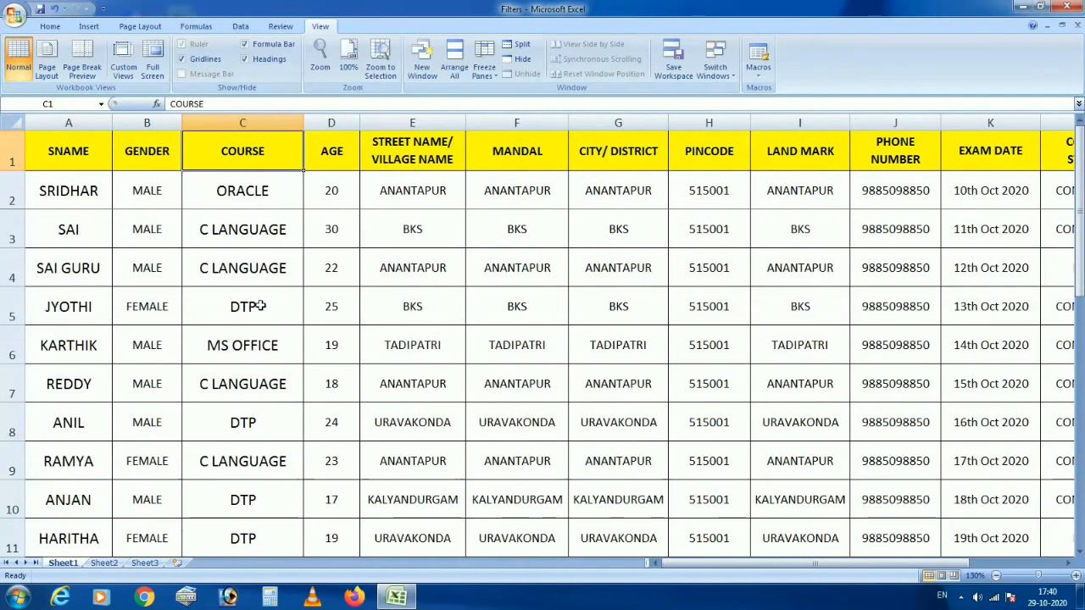
- Unfreeze rows 1 and 2 and check how the whole student list scrolls
{"action": "left_click", "coordinate": [484, 63]}
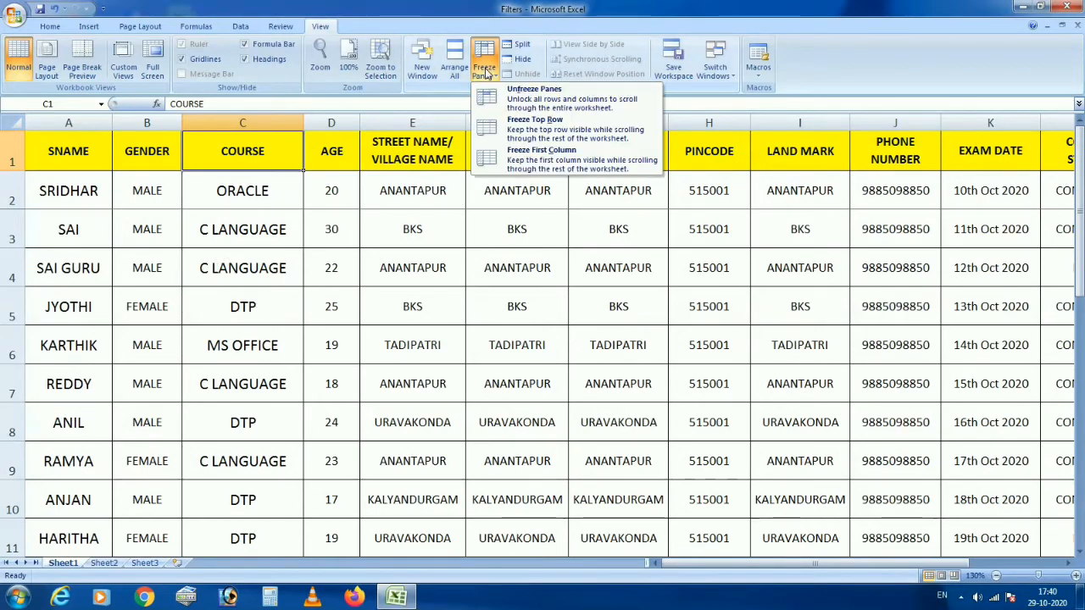
{"action": "left_click", "coordinate": [492, 100]}
{"action": "scroll", "coordinate": [273, 333], "scroll_direction": "down", "scroll_amount": 3}
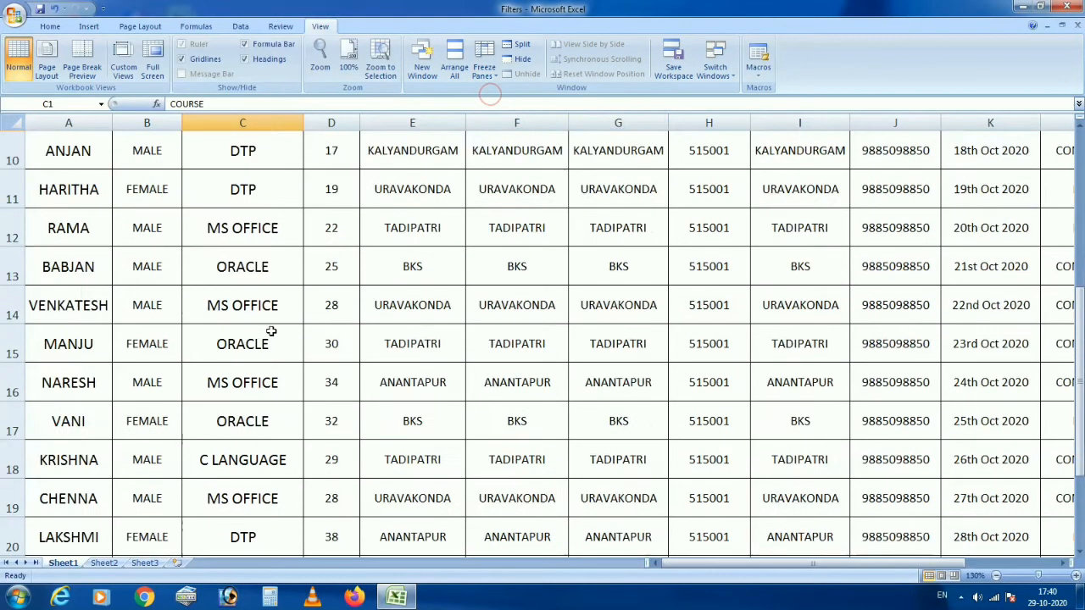
{"action": "scroll", "coordinate": [273, 333], "scroll_direction": "up", "scroll_amount": 3}
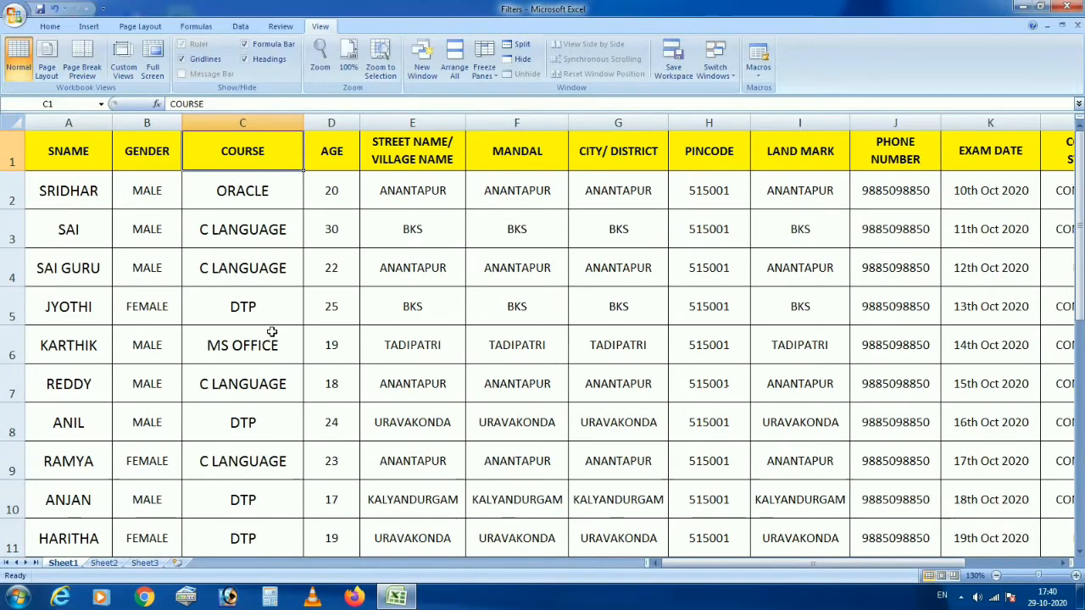